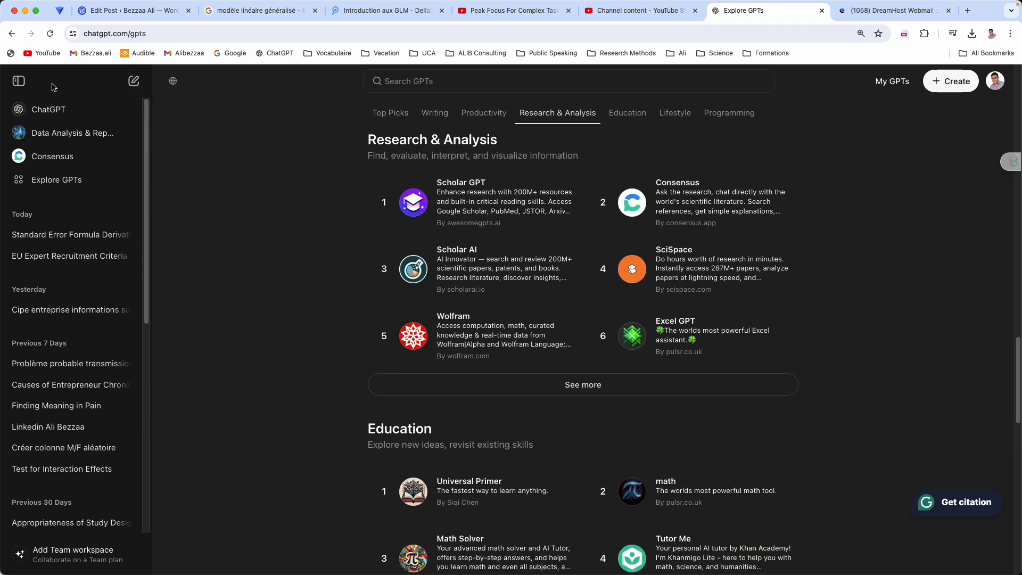
Expand the full Research & Analysis list of GPTs and preview the Data Analysis & Report AI entry
click(19, 80)
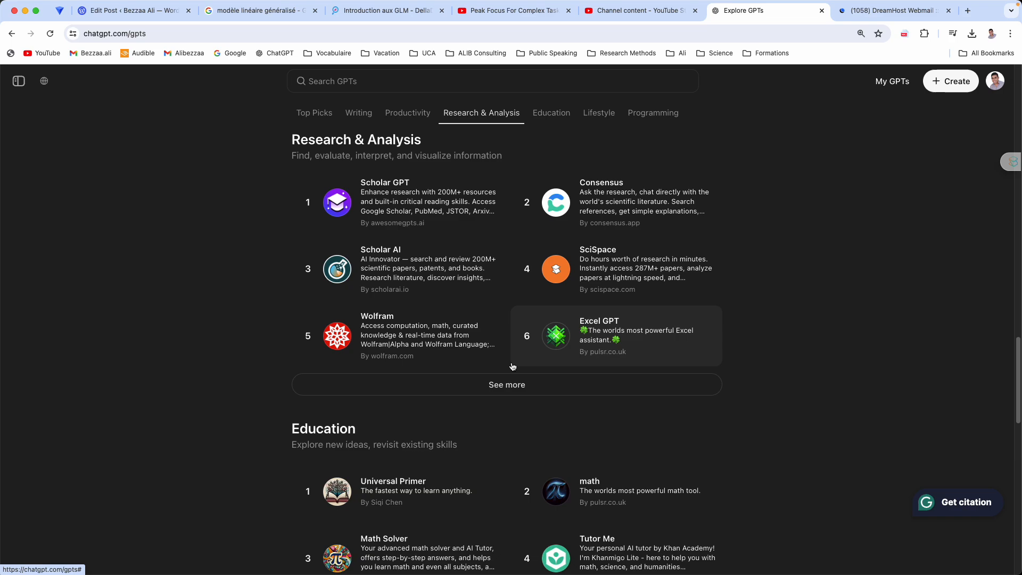
click(487, 387)
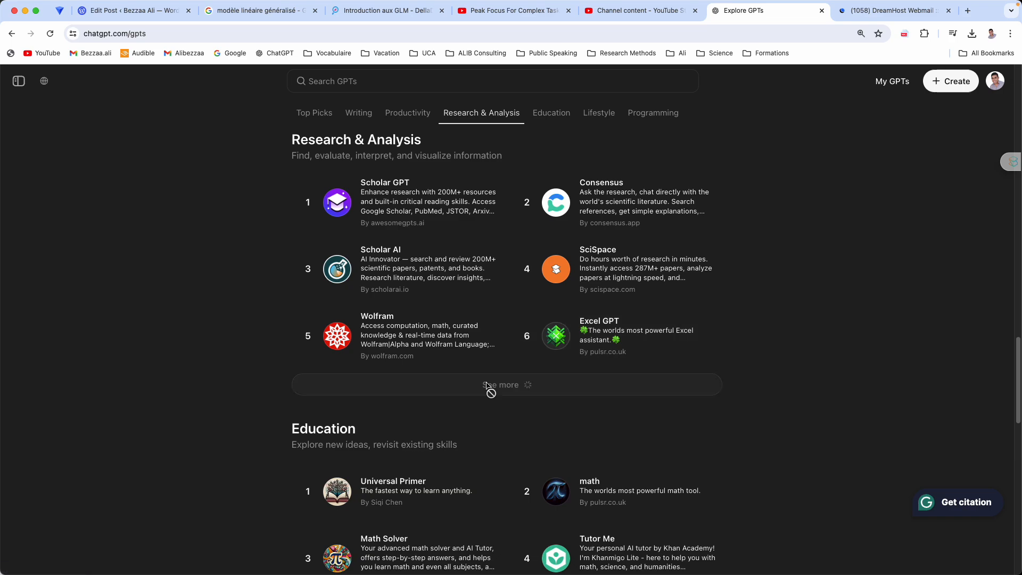
scroll(487, 387, down, 3)
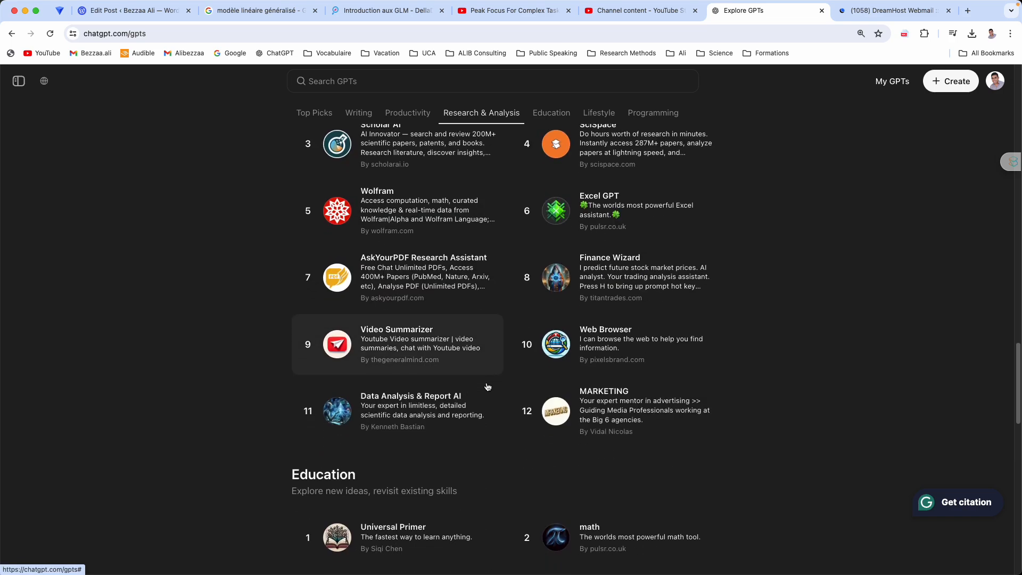
scroll(487, 387, up, 3)
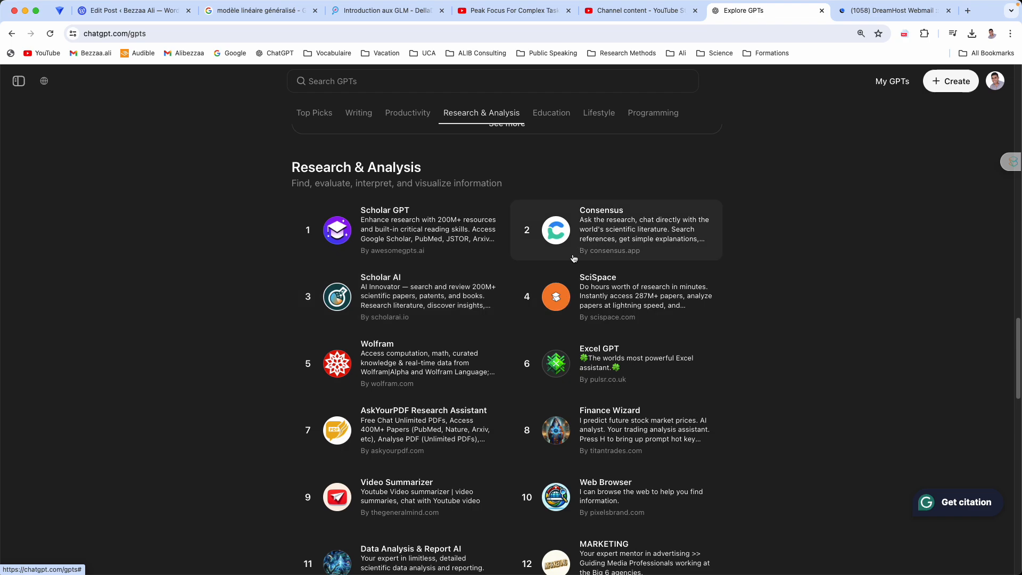
scroll(547, 303, down, 2)
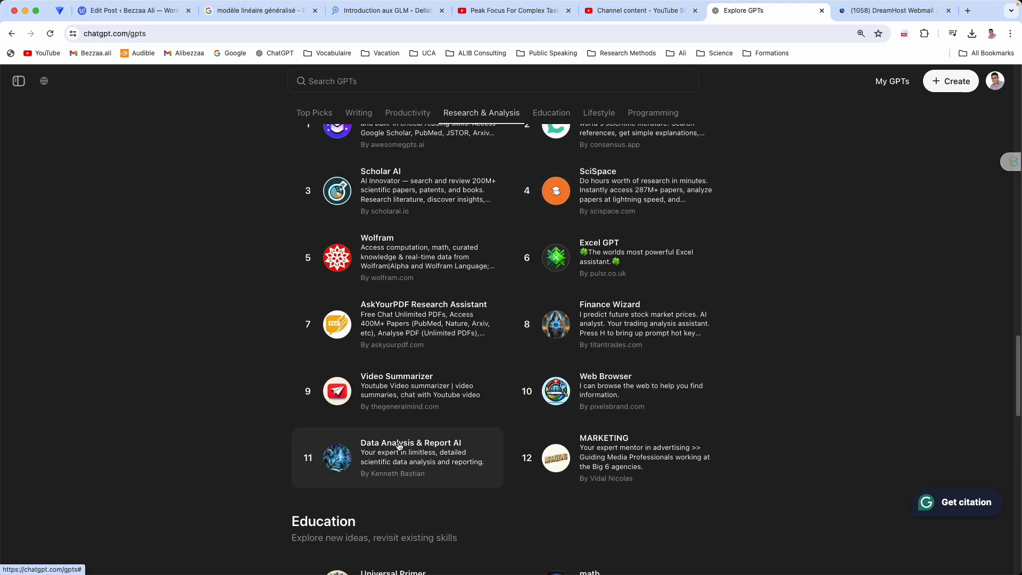
click(429, 450)
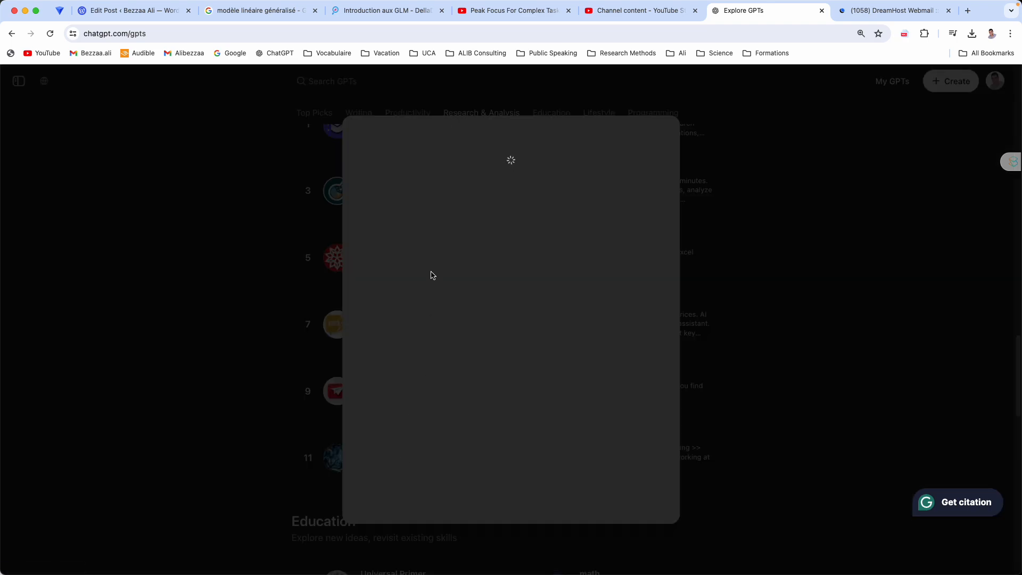
click(661, 97)
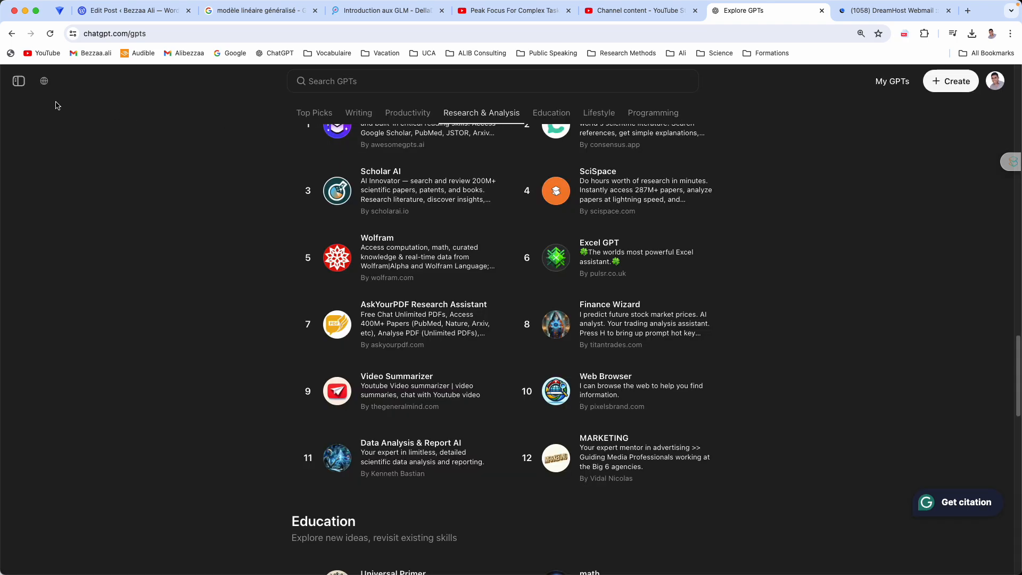
Open the pinned Data Analysis & Report AI GPT and collapse the chat history sidebar
click(22, 85)
click(37, 133)
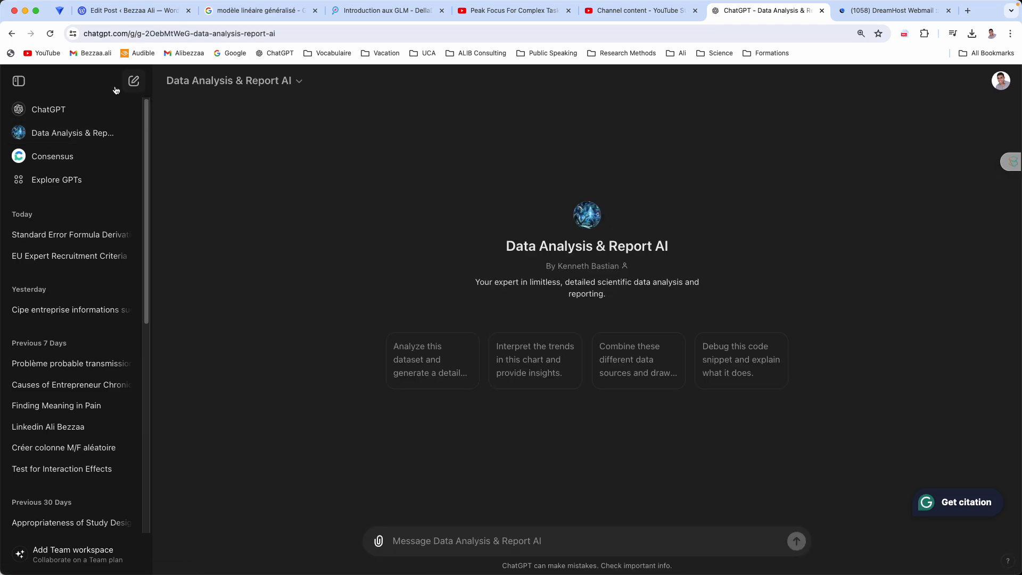
click(19, 81)
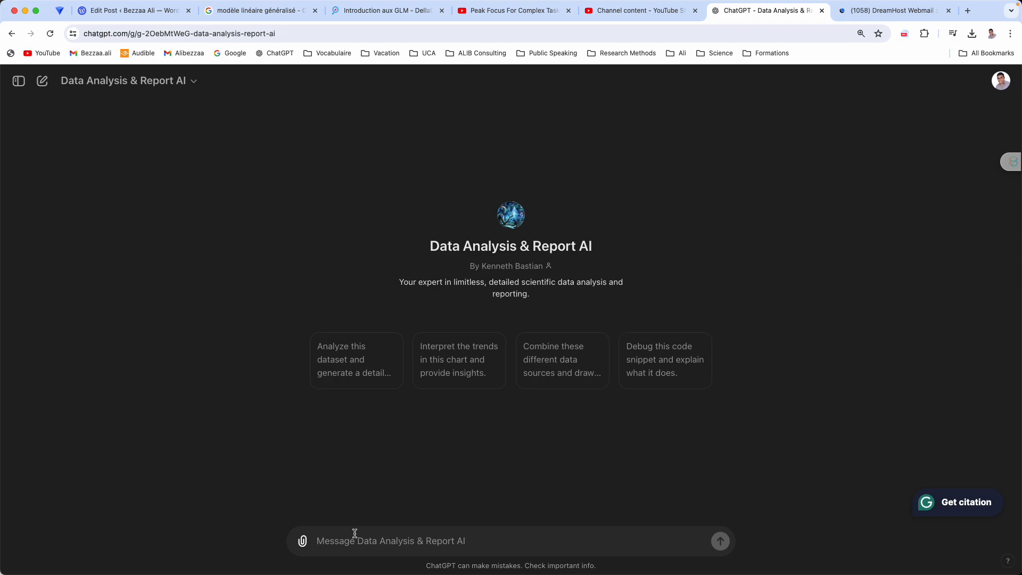
Attach the file dataset H3.csv to the message
click(303, 543)
click(322, 540)
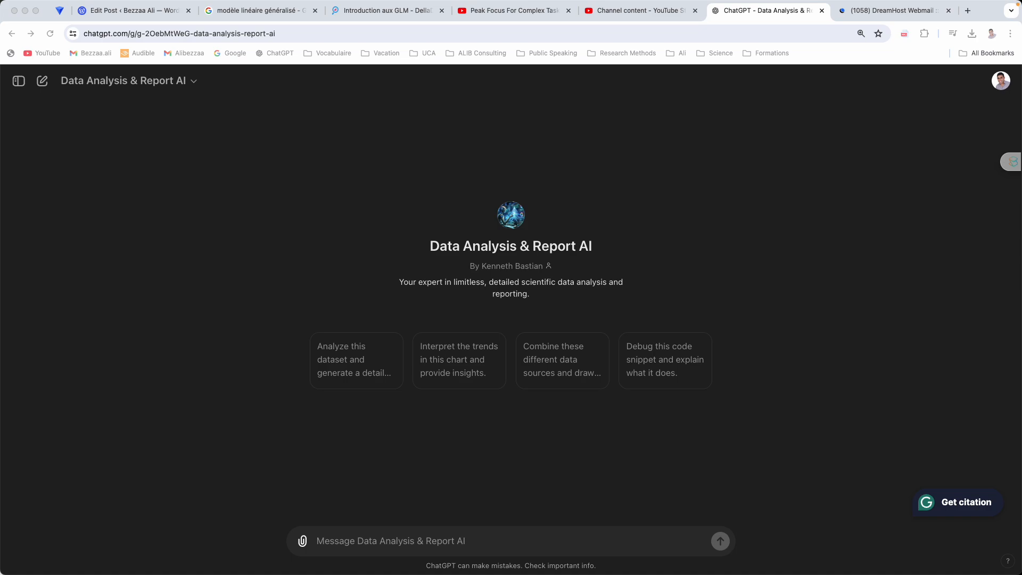
drag(320, 572, 376, 541)
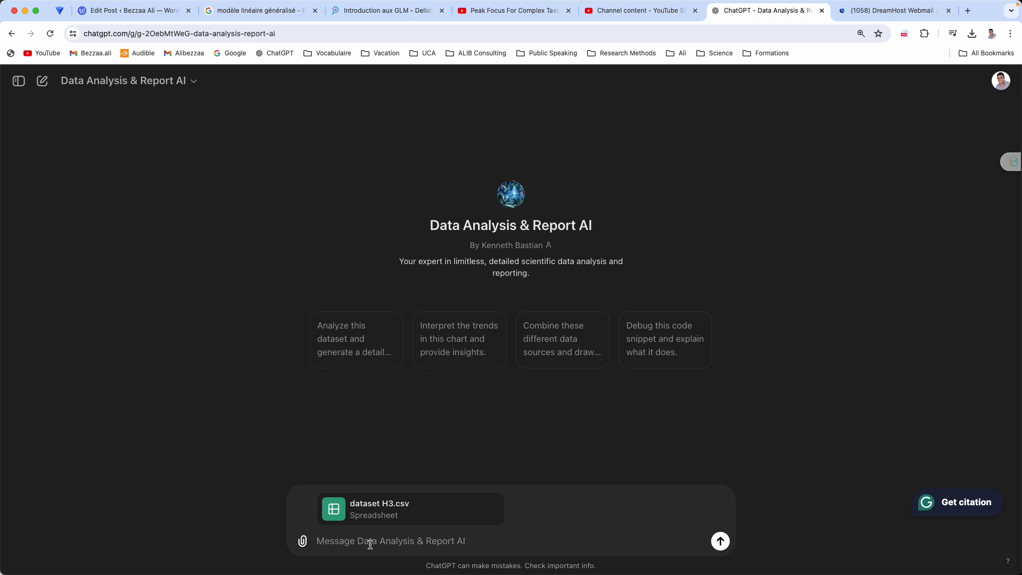
Write "Comment je peux analyser ces données ? CAD, COU et ATT sont des variables d'évaluation sur des images de personnes exposées à des participants."
text(Comme)
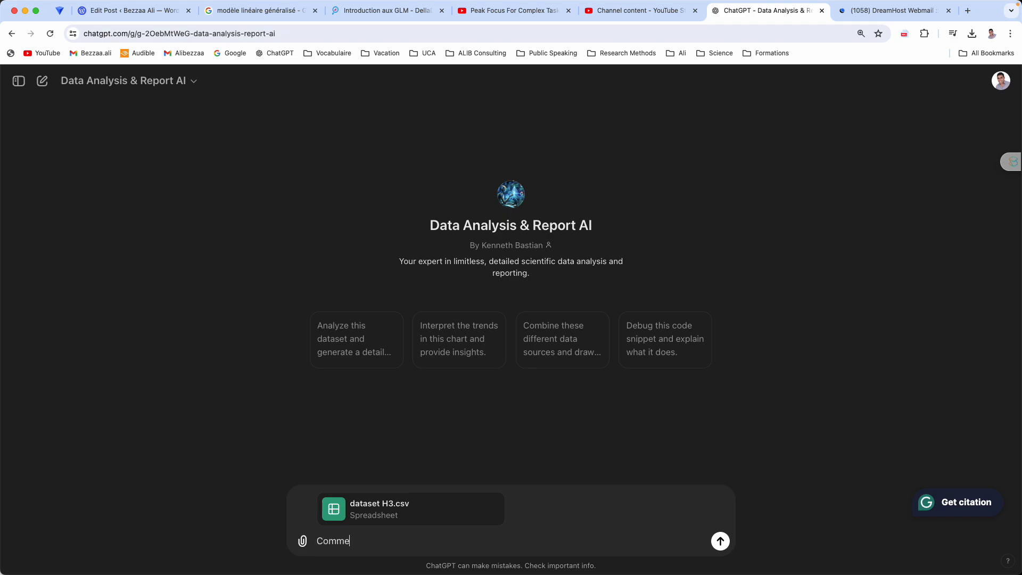
text(nt je peux analyser ces données ?)
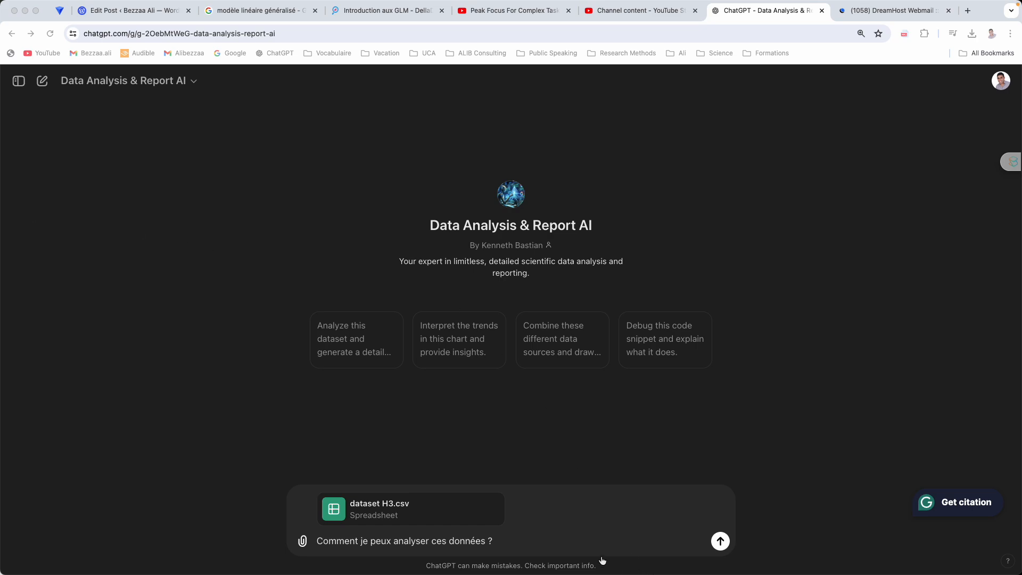
click(575, 543)
text(CAD)
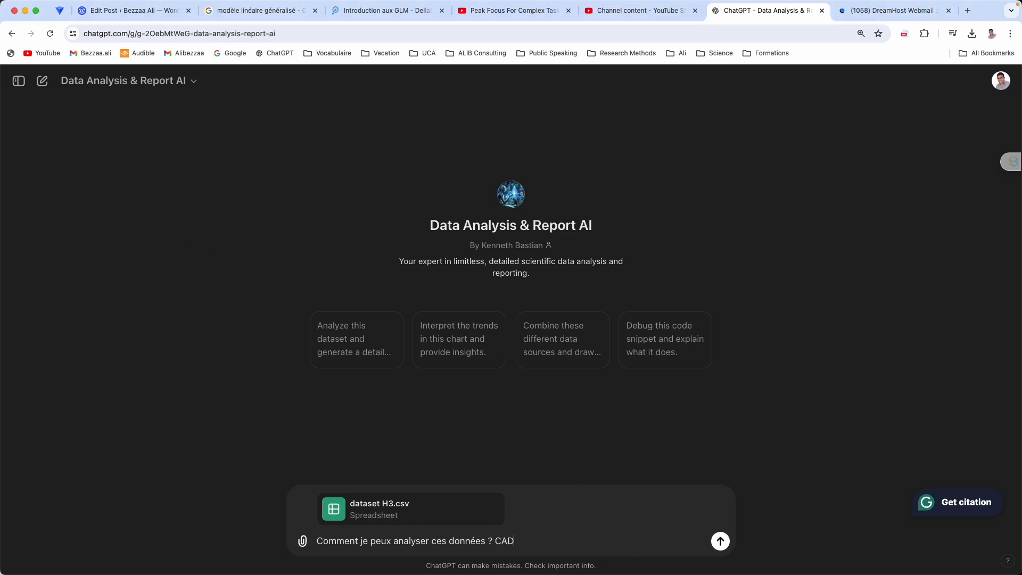
text(, COU et ATT sont)
key(BackSpace)
key(BackSpace)
text(ont des variables d'évaluation sur des images de personnes )
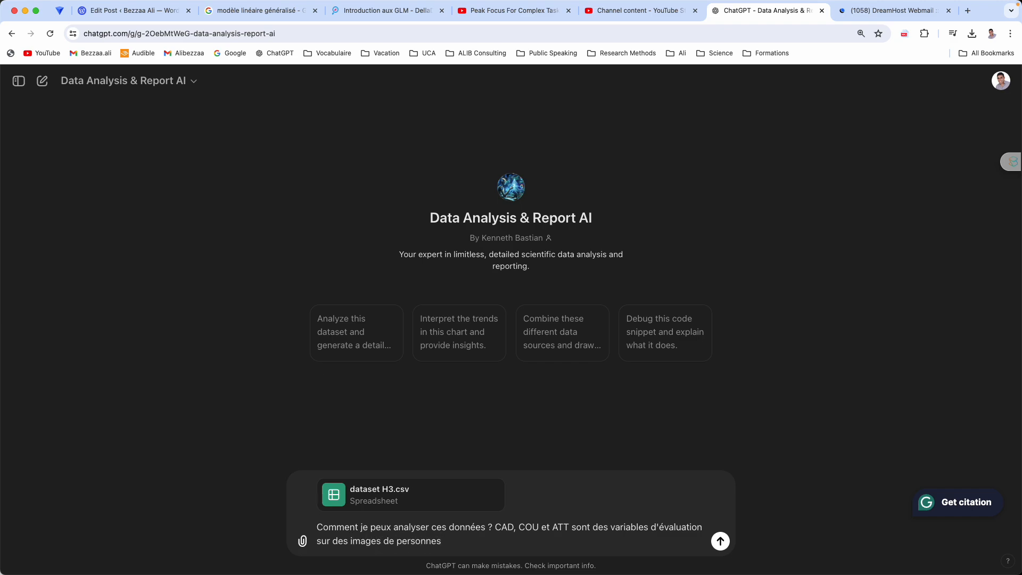
text(exposées à des participants.)
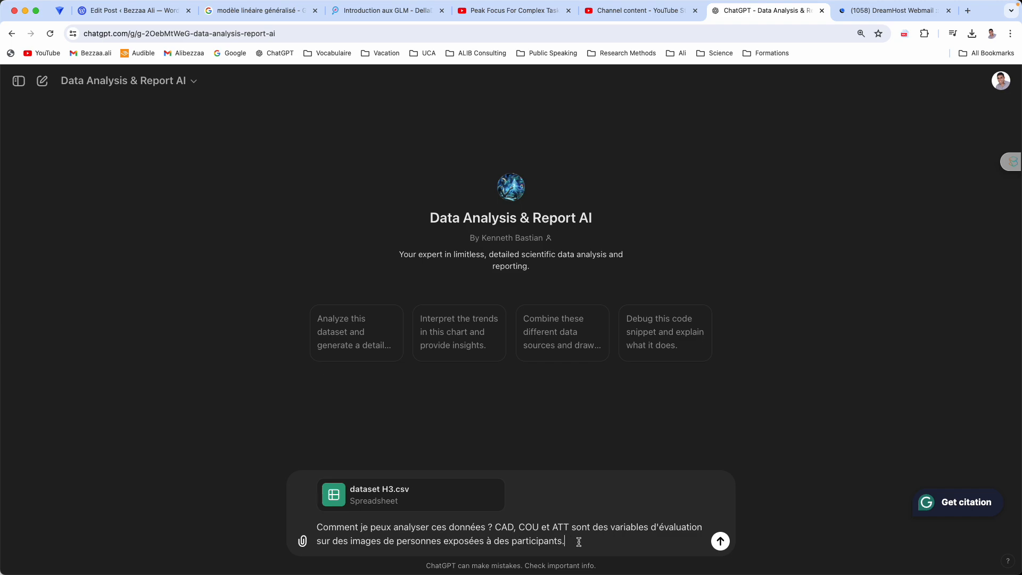
Add "COU c'est compétence, ATT est attrayance and CAD confiance." to the prompt and send it
text(COU c'est compétence, ATT est att)
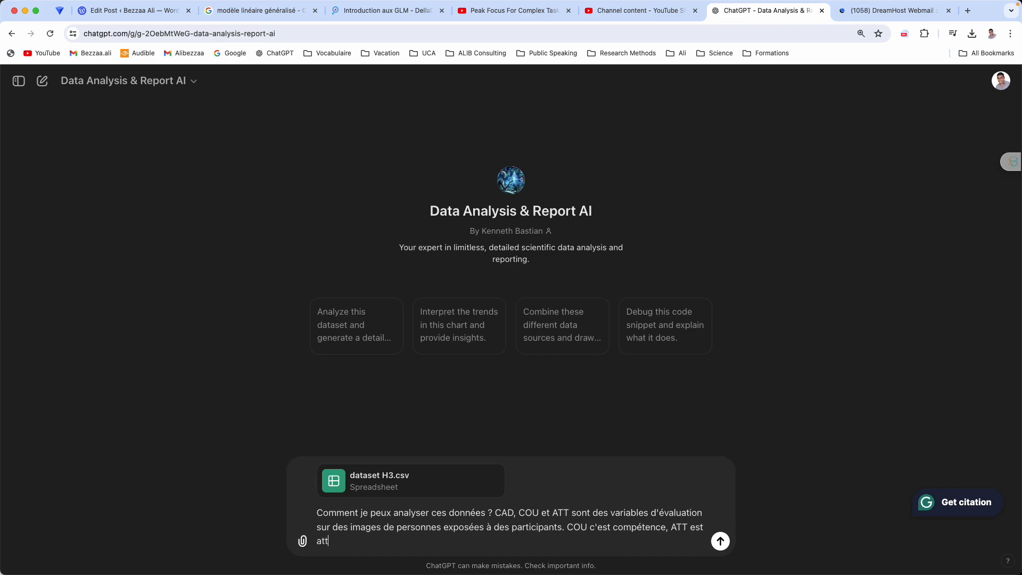
text(rayance and CAD confiance.)
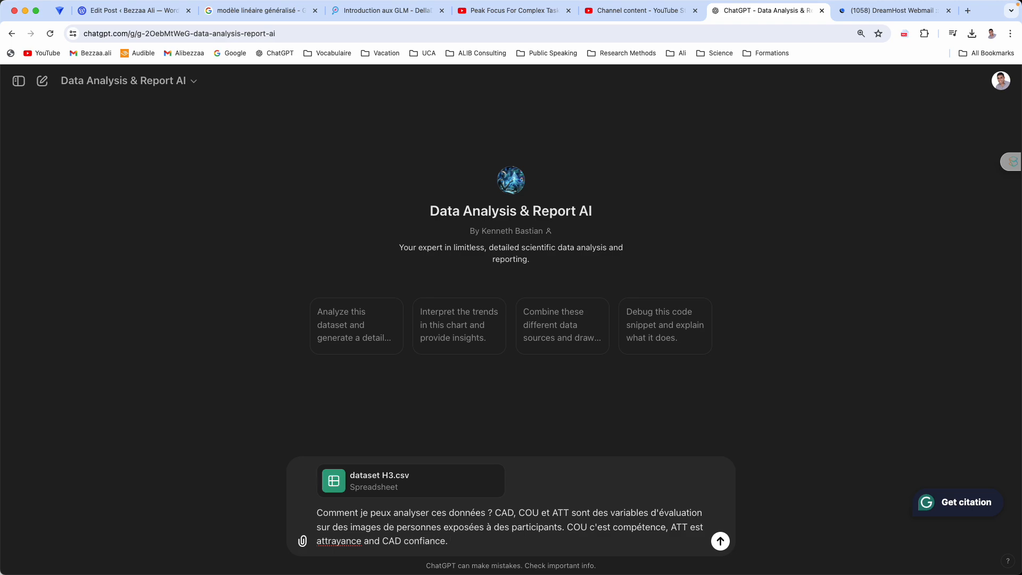
key(Return)
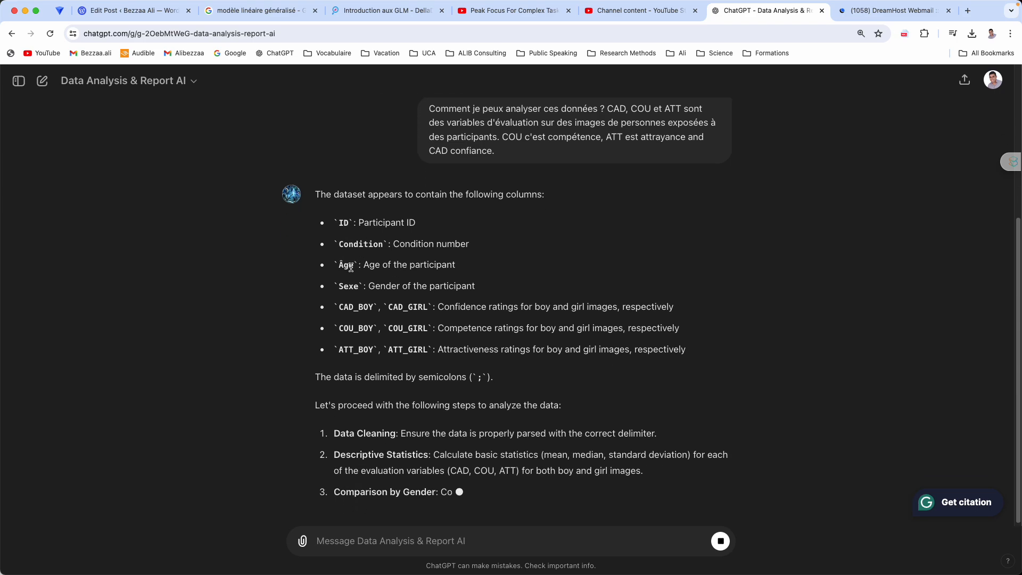
Edit the sent prompt to add "Réponds en fr.", resend it and dismiss the GPT rating request
scroll(357, 264, up, 1)
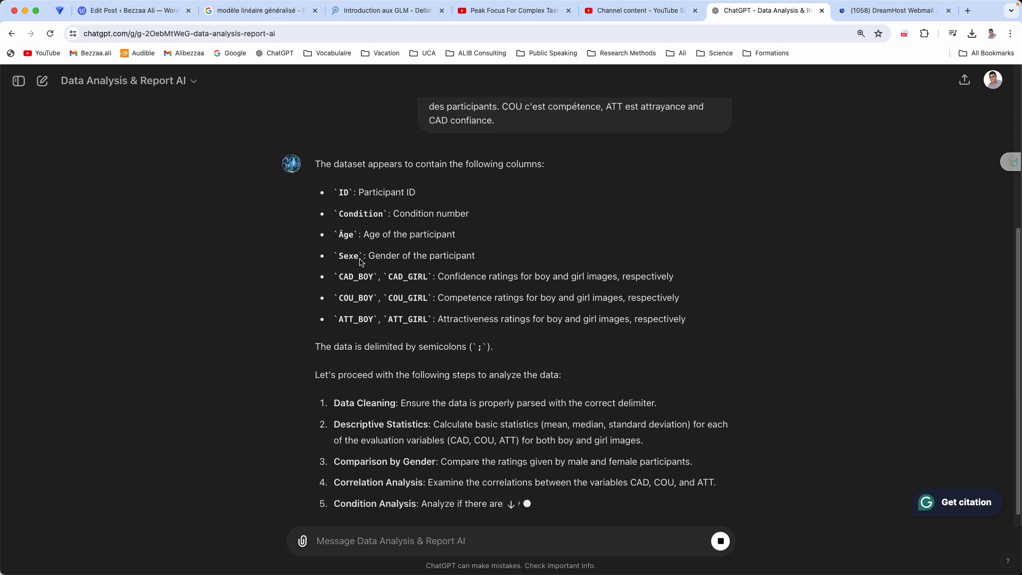
scroll(474, 373, down, 2)
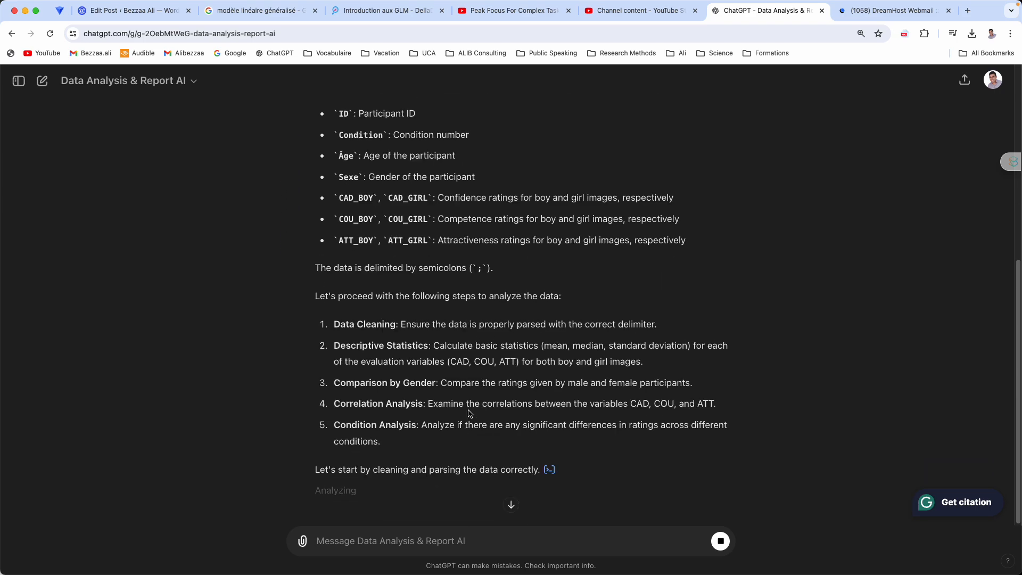
scroll(563, 354, up, 8)
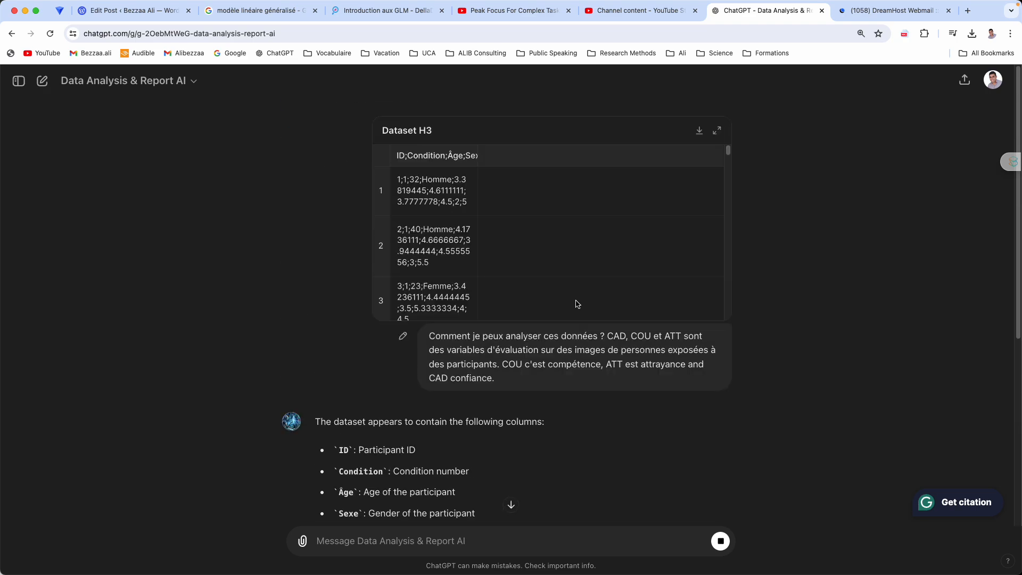
click(403, 337)
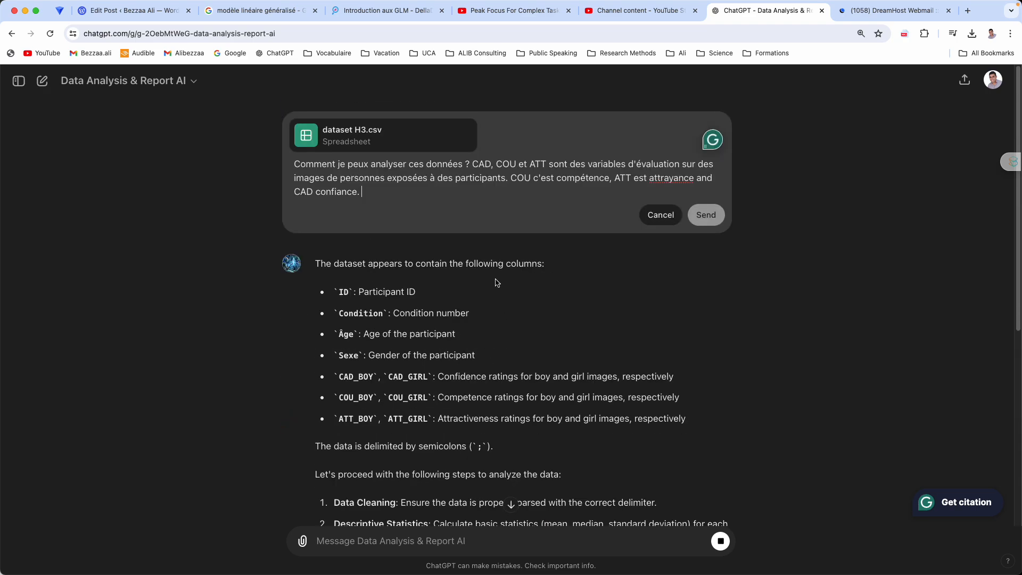
text(Réponds en fr.)
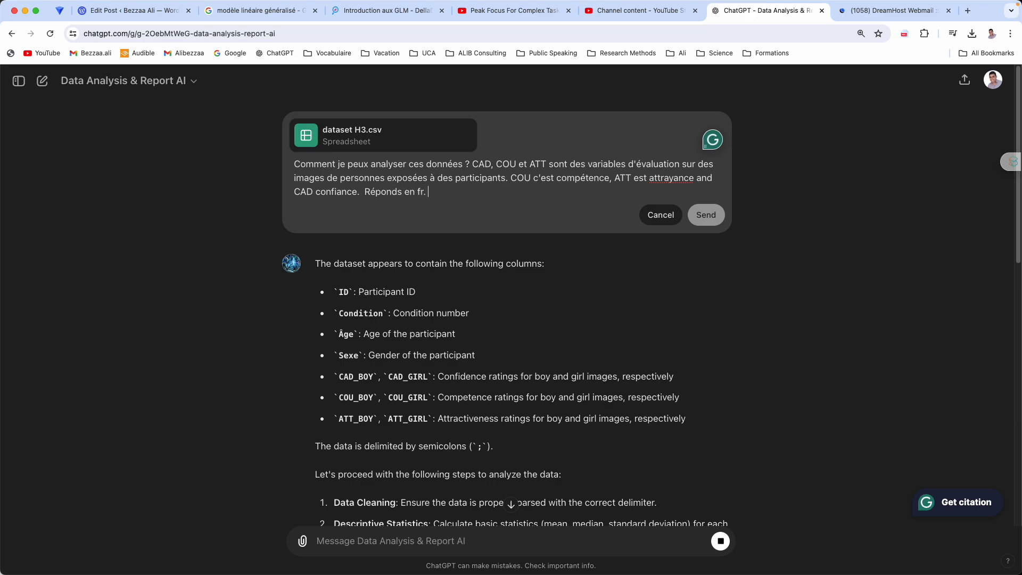
click(705, 214)
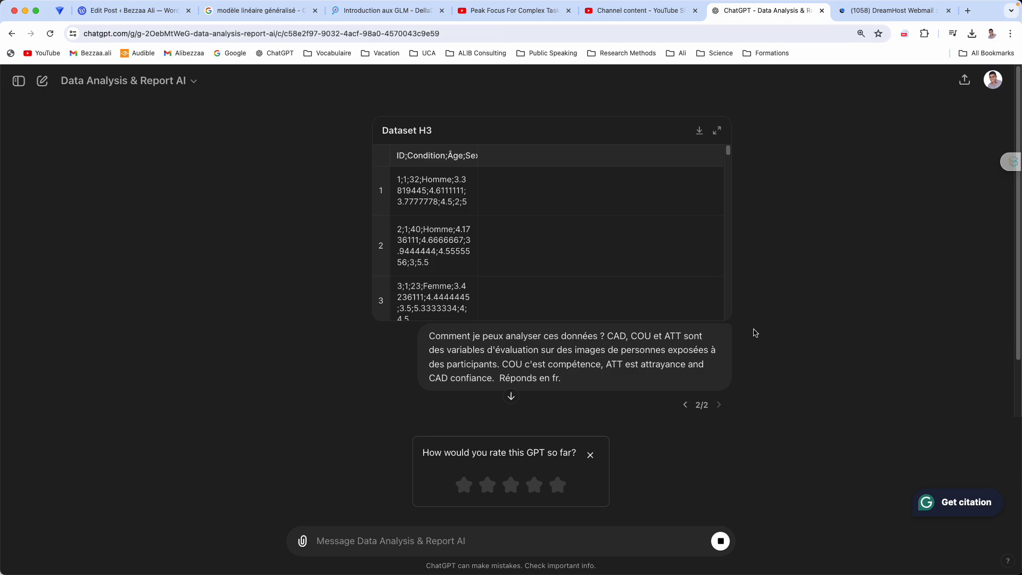
click(591, 455)
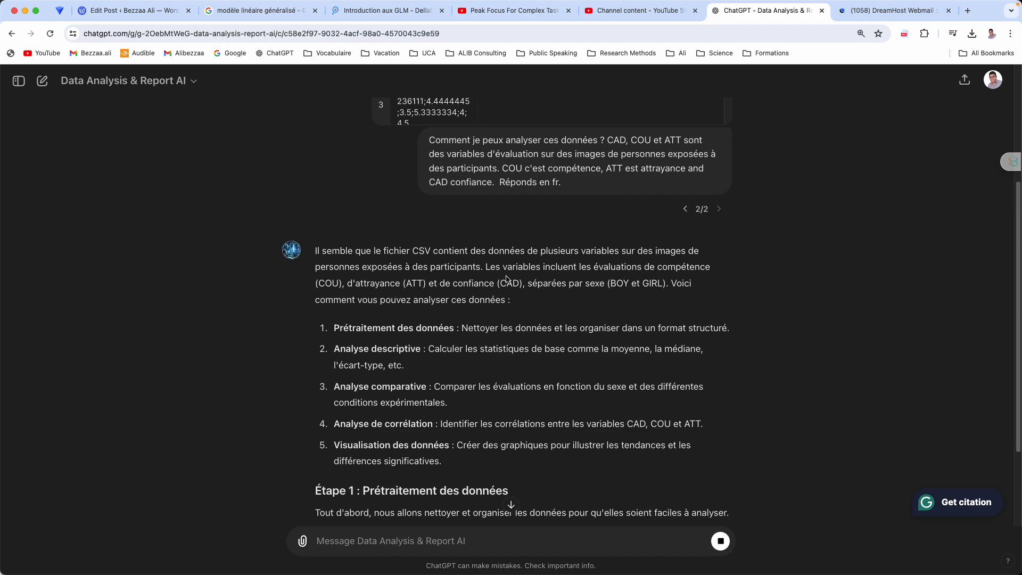
Read the French reply's description of the variables and its proposed preprocessing, descriptive and comparative analyses
drag(552, 282, 670, 283)
click(617, 287)
scroll(362, 345, down, 1)
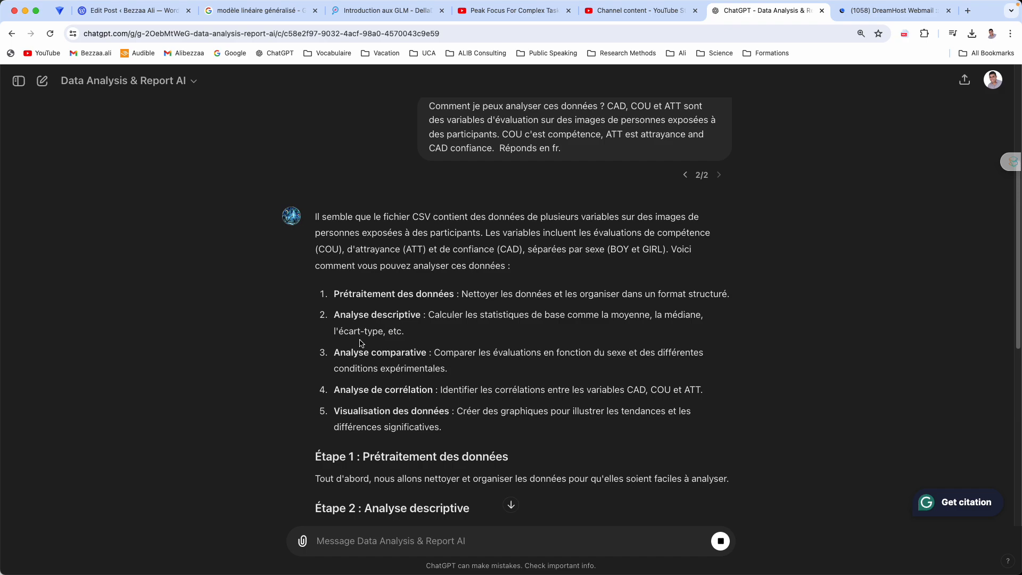
drag(461, 294, 696, 296)
click(606, 292)
scroll(425, 316, down, 2)
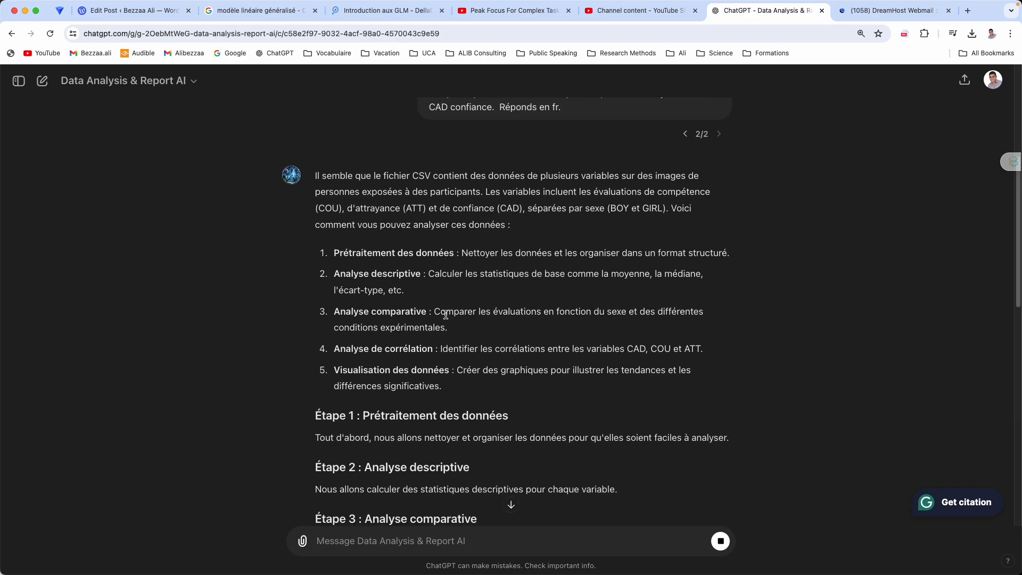
drag(518, 311, 440, 341)
click(440, 340)
Check the dataset's column names by selecting the combined column in the Dataset H3 preview
scroll(409, 160, up, 5)
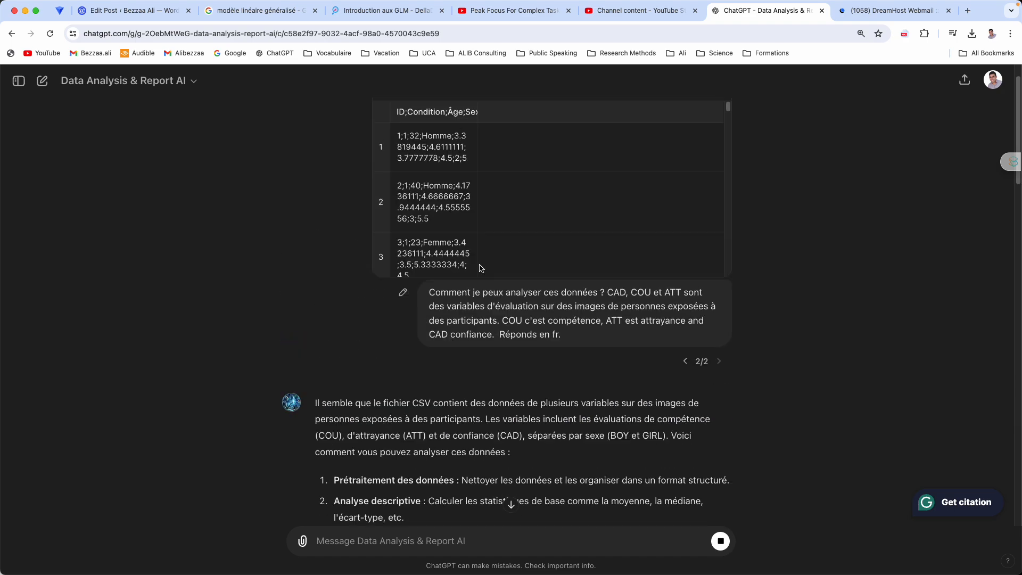
click(428, 121)
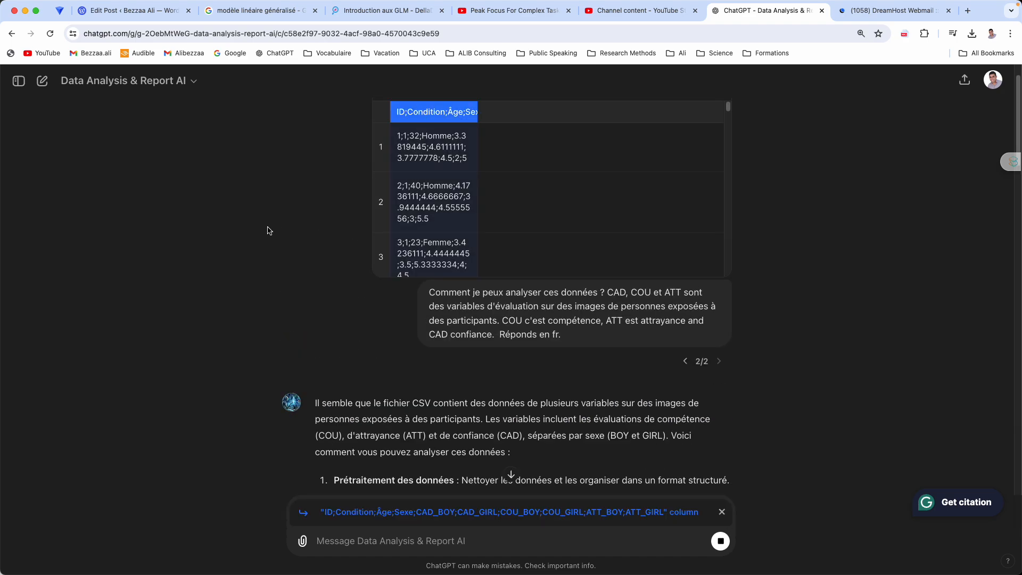
scroll(269, 338, down, 5)
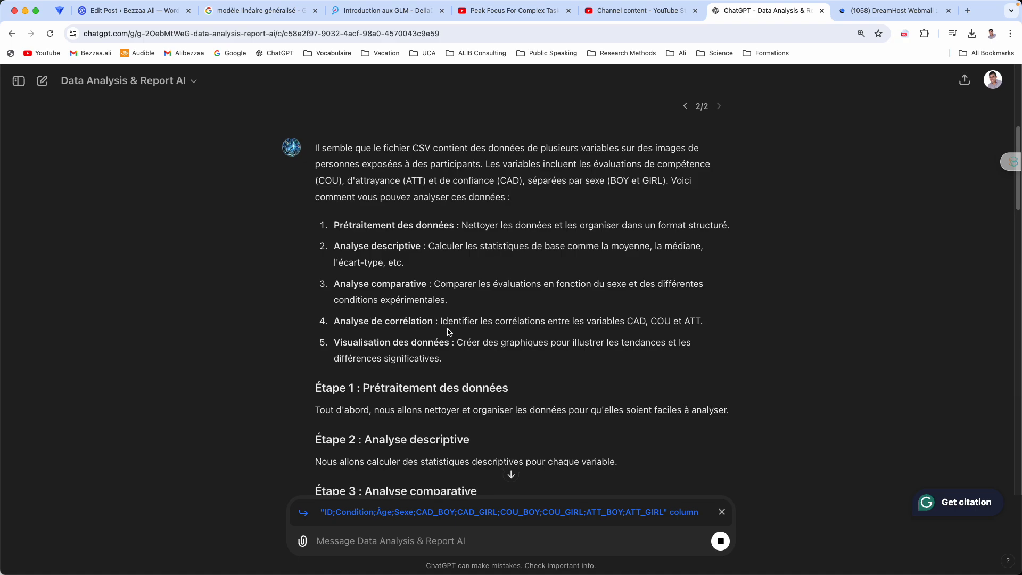
Read the rest of the reply, from the proposed correlation analysis and visualisations through the detailed analysis stages
scroll(447, 329, down, 1)
drag(624, 315, 707, 318)
click(654, 322)
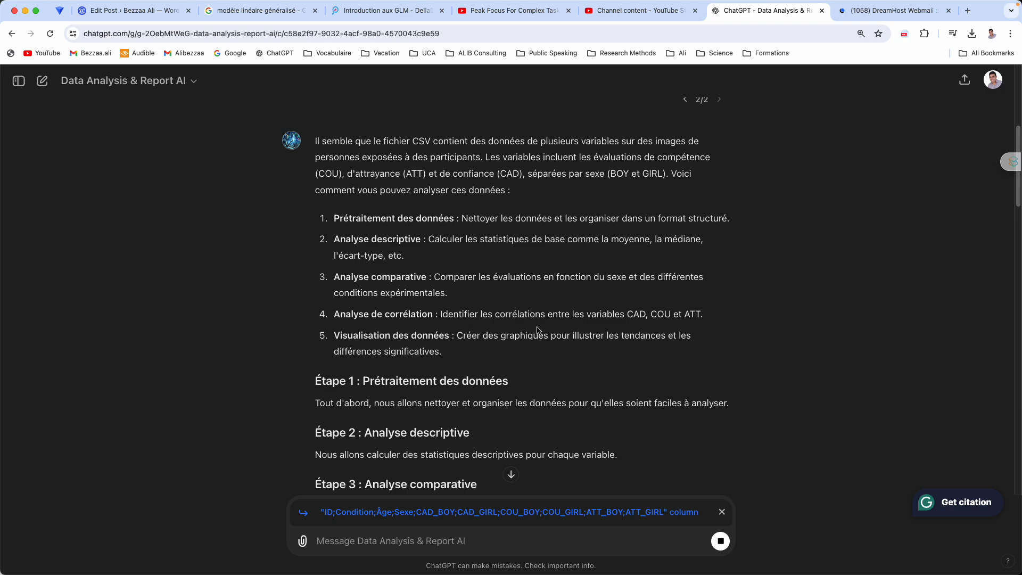
scroll(435, 335, down, 1)
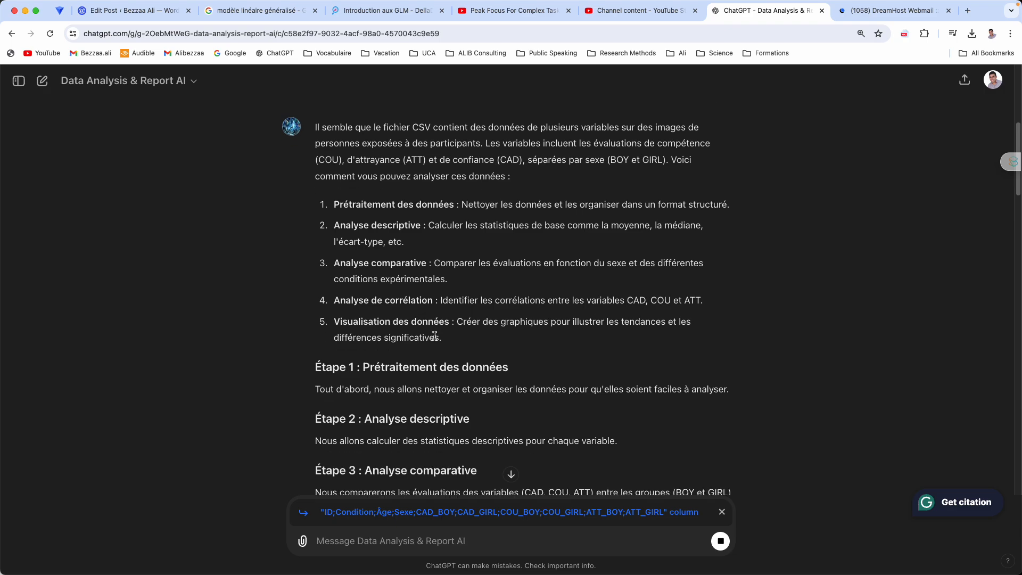
scroll(435, 333, down, 5)
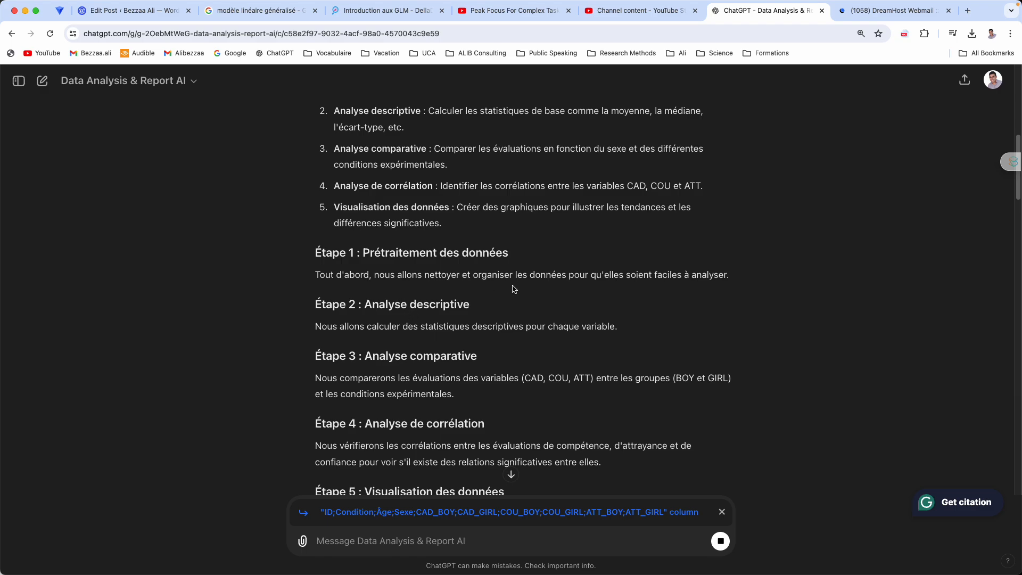
scroll(438, 298, down, 7)
scroll(438, 306, down, 8)
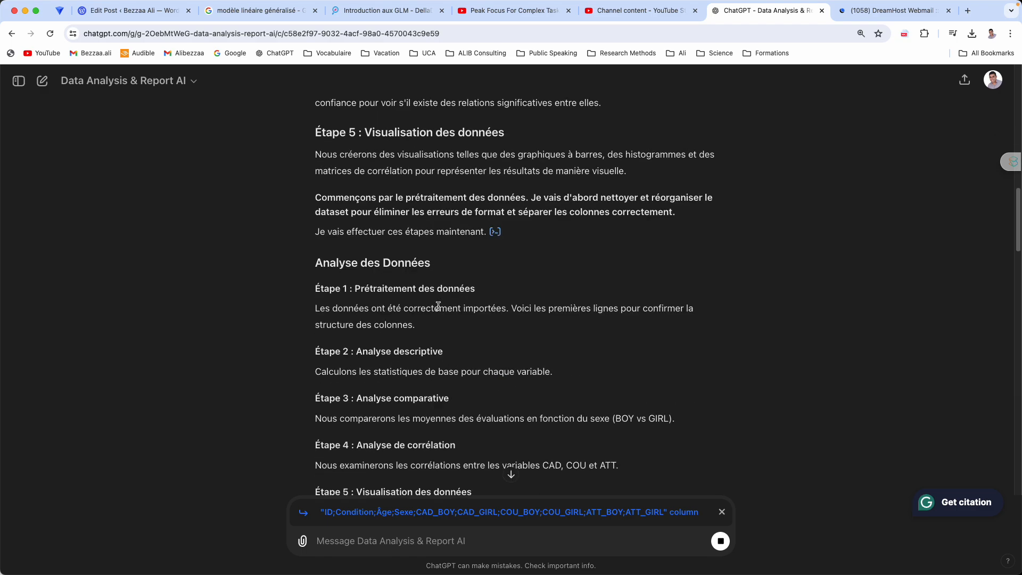
Inspect the Python code and result behind the preprocessing stage of the reply, then close the analysis view
scroll(438, 307, down, 1)
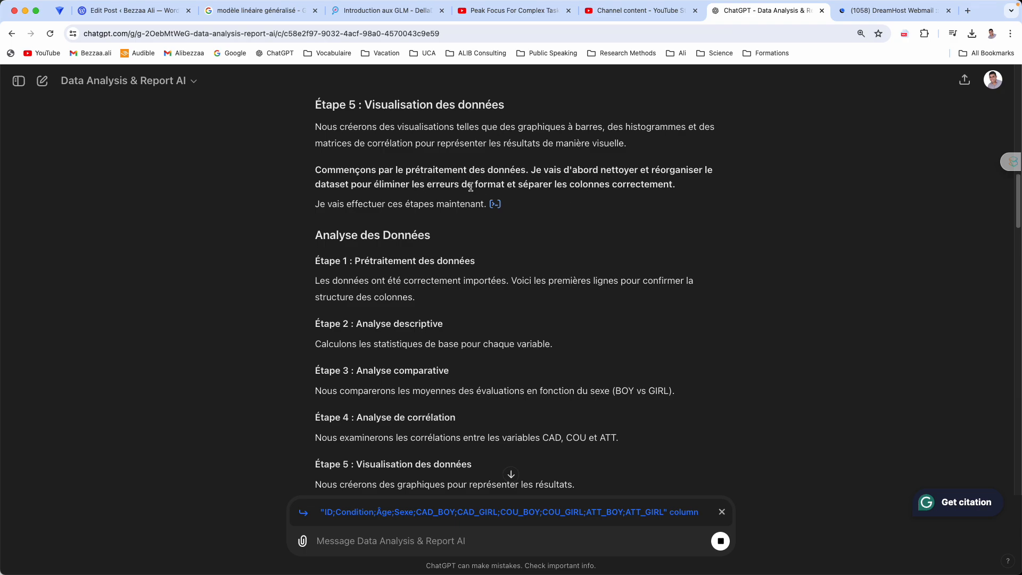
drag(428, 184, 488, 205)
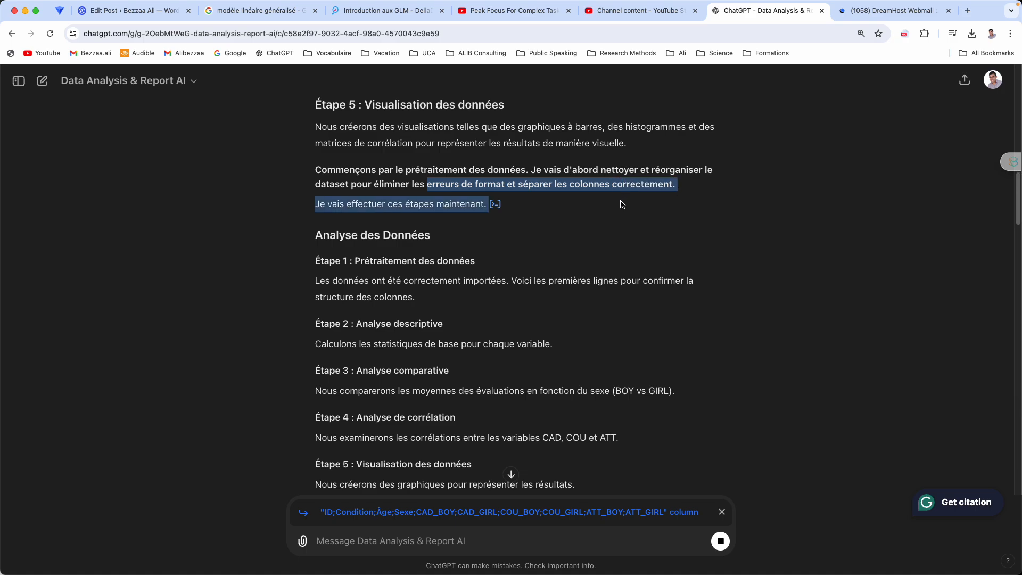
click(505, 239)
scroll(503, 242, down, 1)
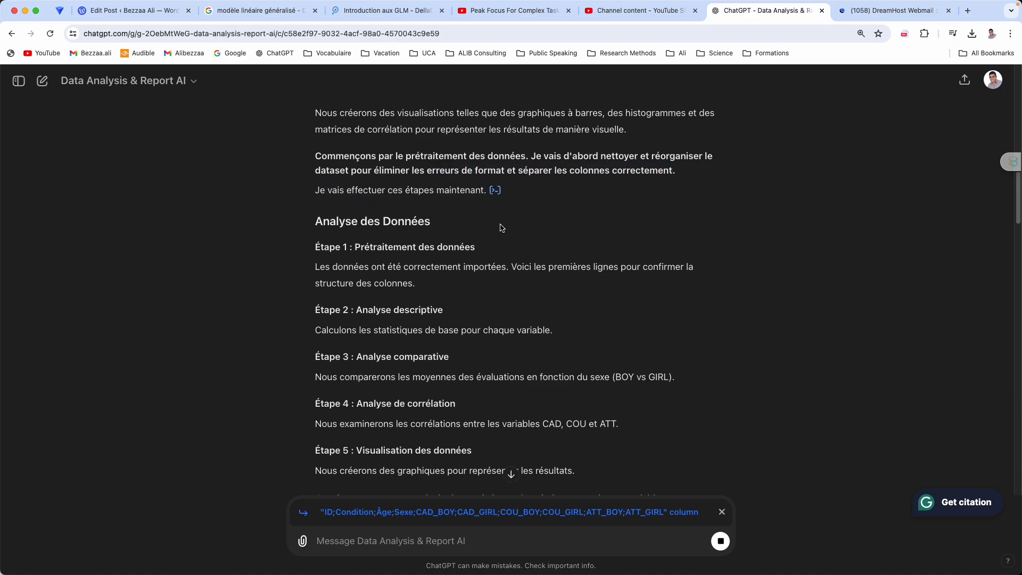
click(495, 192)
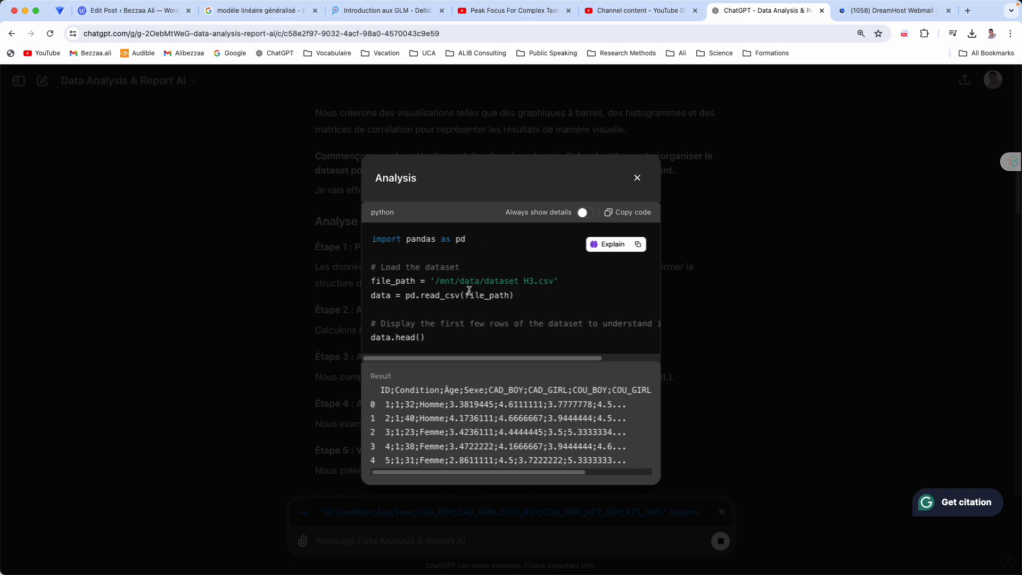
drag(376, 216, 422, 217)
click(412, 228)
click(637, 178)
Enlarge the descriptive statistics table for BOY, examine the comparison chart and correlation matrices shown there, then collapse the view
scroll(374, 238, down, 2)
scroll(381, 237, down, 3)
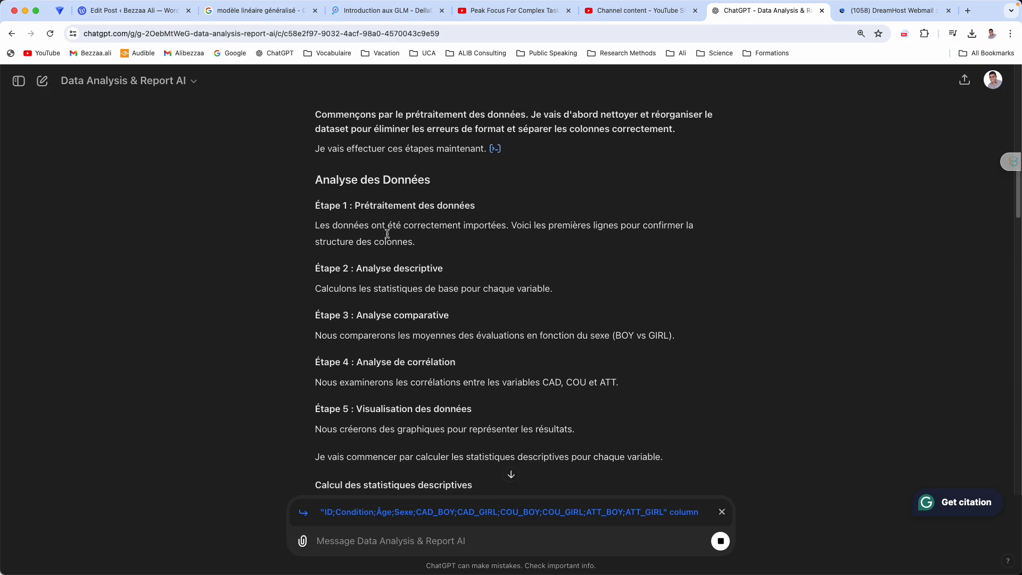
scroll(389, 236, down, 5)
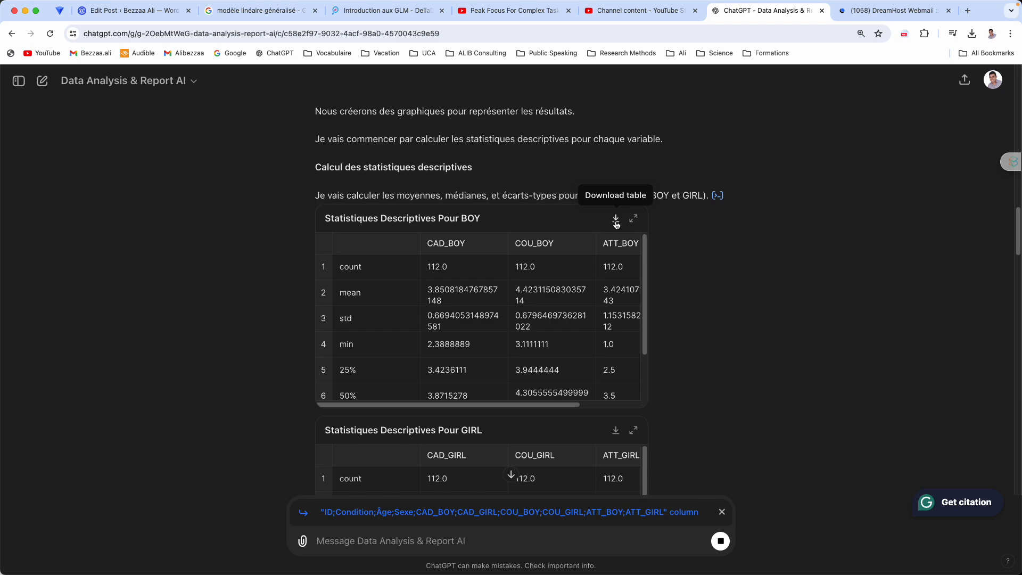
click(632, 220)
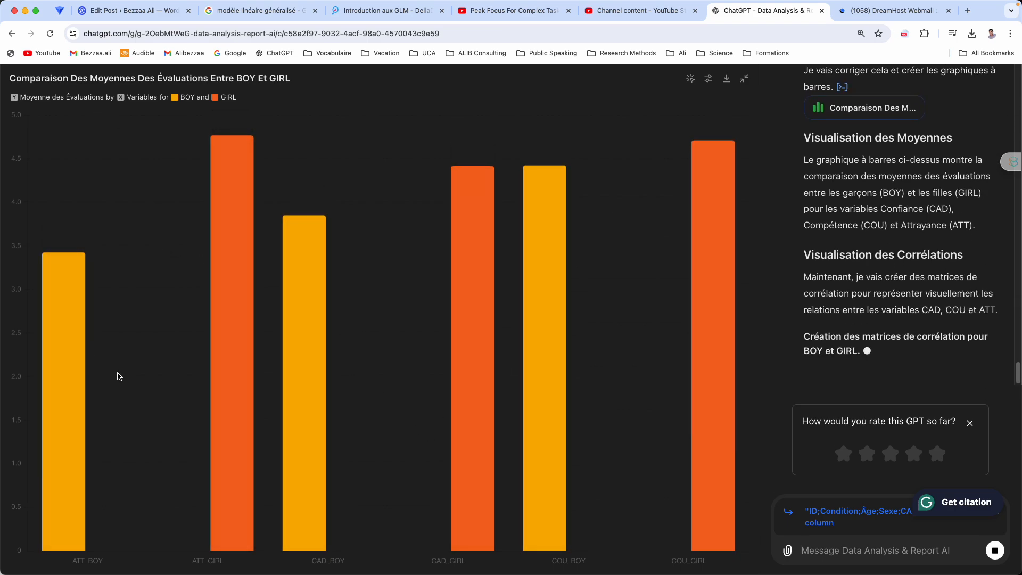
mouse_move(289, 427)
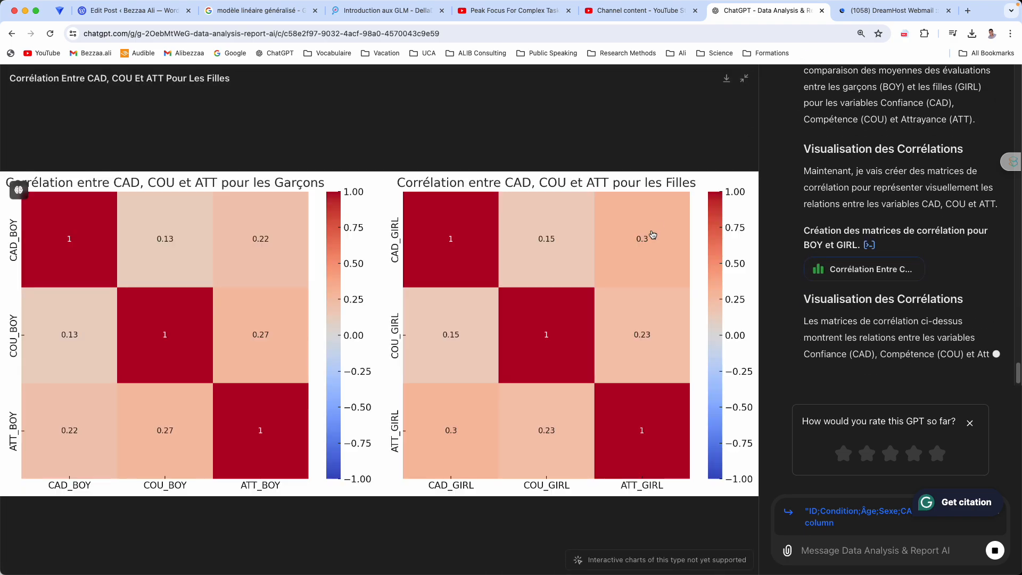
click(743, 79)
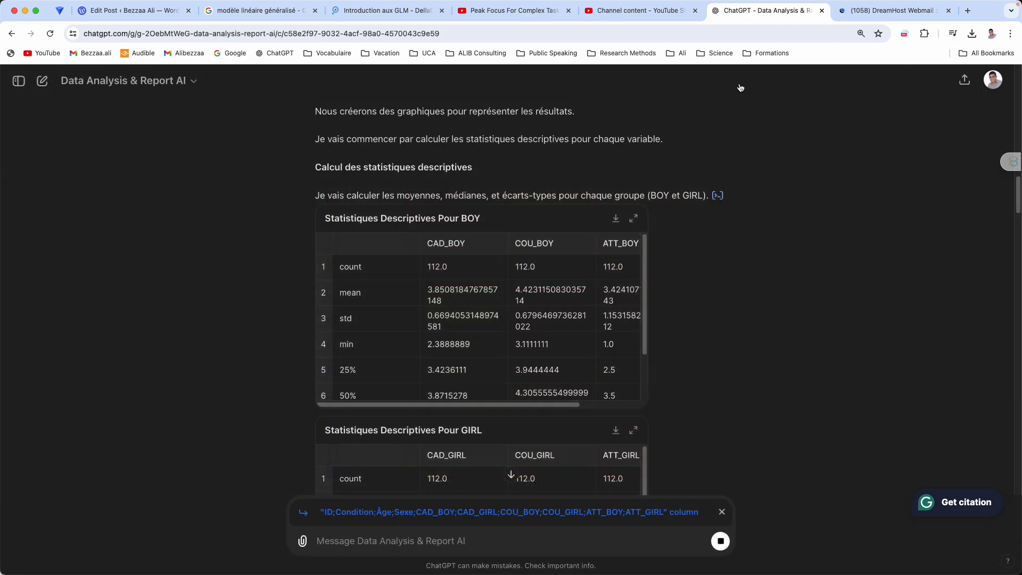
Examine the BOY and GIRL descriptive statistics tables and the written summary of means and standard deviations
scroll(565, 312, down, 6)
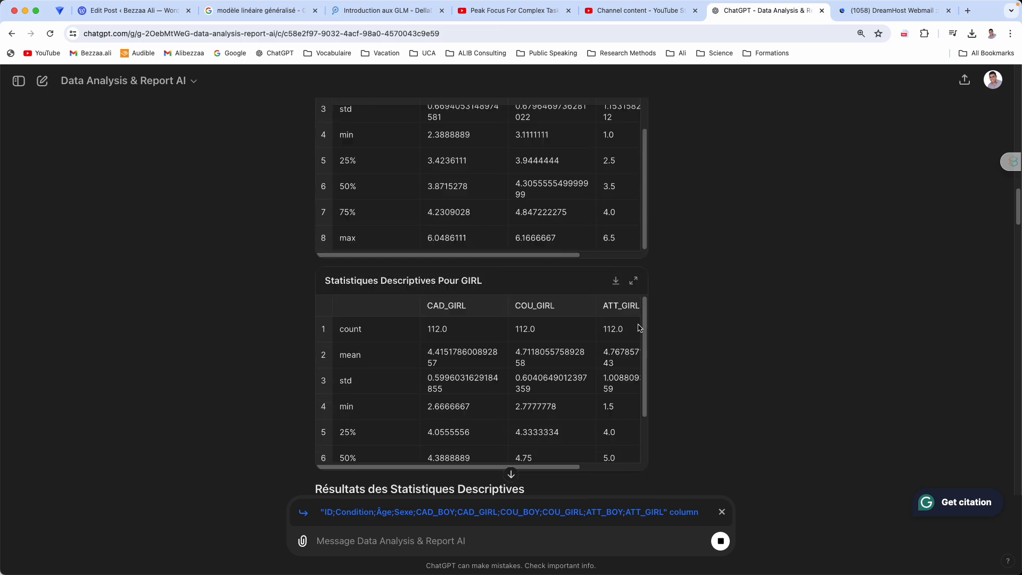
scroll(451, 341, up, 1)
scroll(402, 191, up, 2)
scroll(643, 301, down, 5)
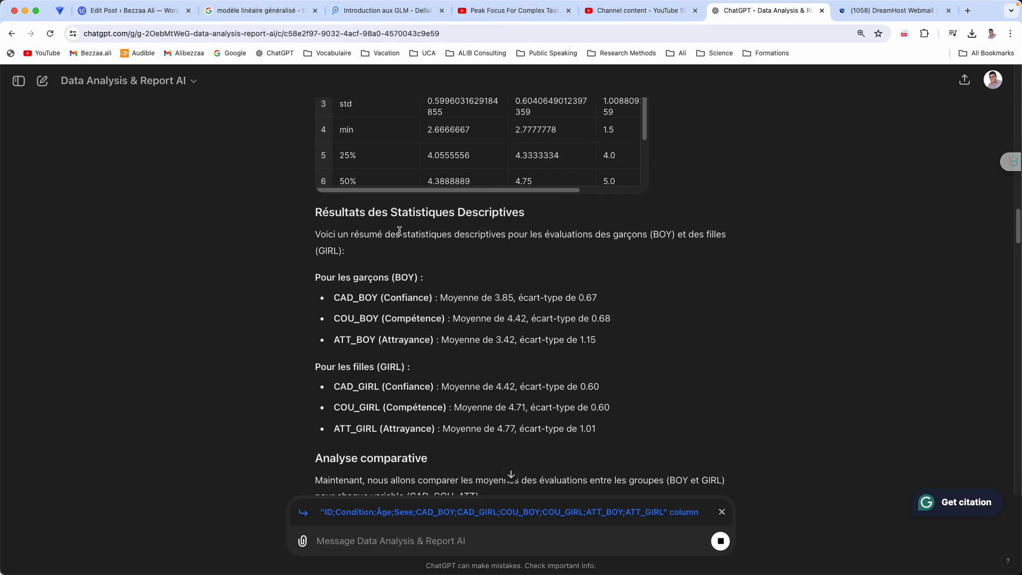
scroll(424, 281, down, 1)
scroll(425, 280, down, 1)
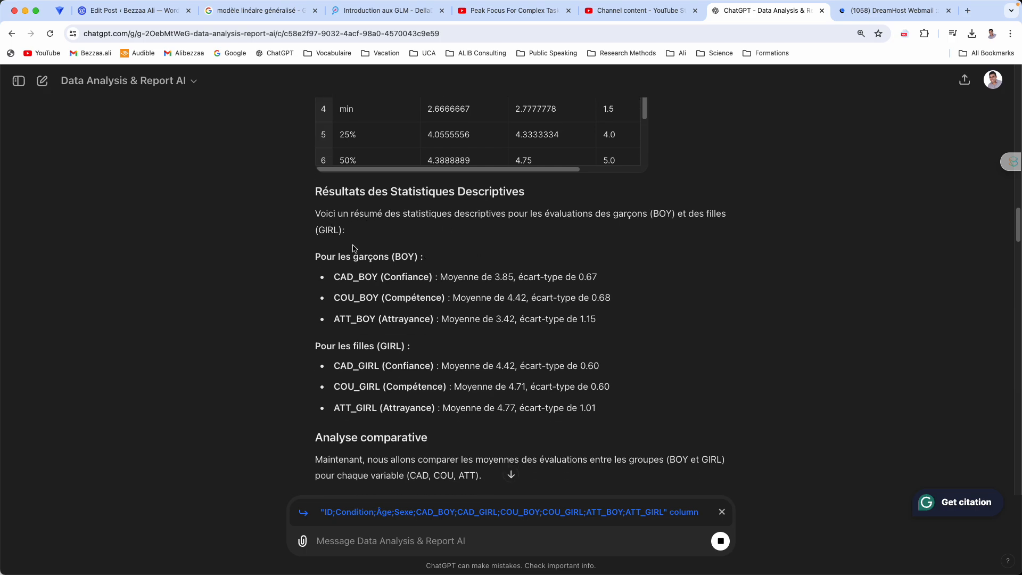
scroll(373, 266, down, 1)
scroll(390, 294, down, 2)
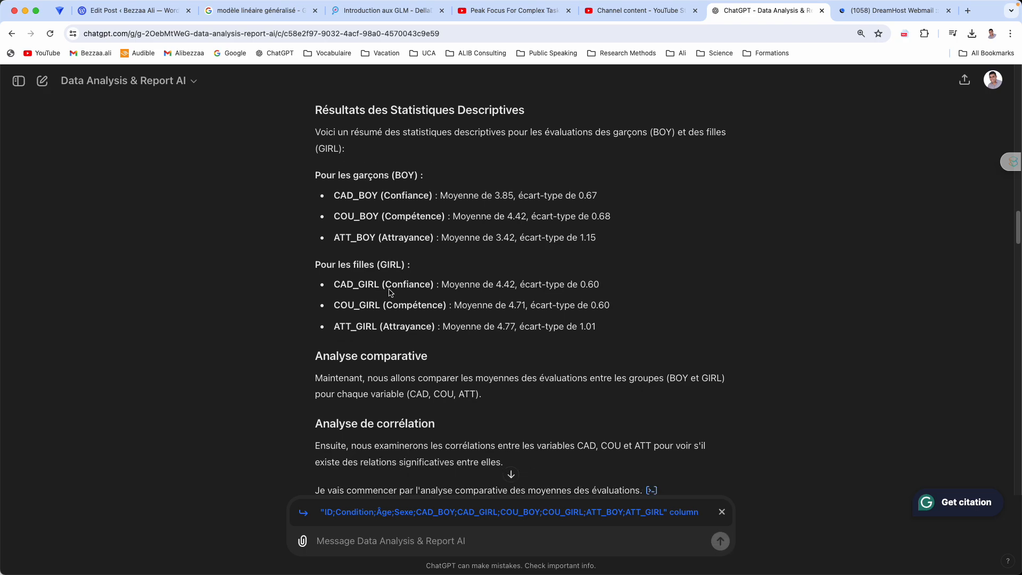
Read the comparative analysis section and its table comparing mean ratings between BOY and GIRL
scroll(391, 293, down, 5)
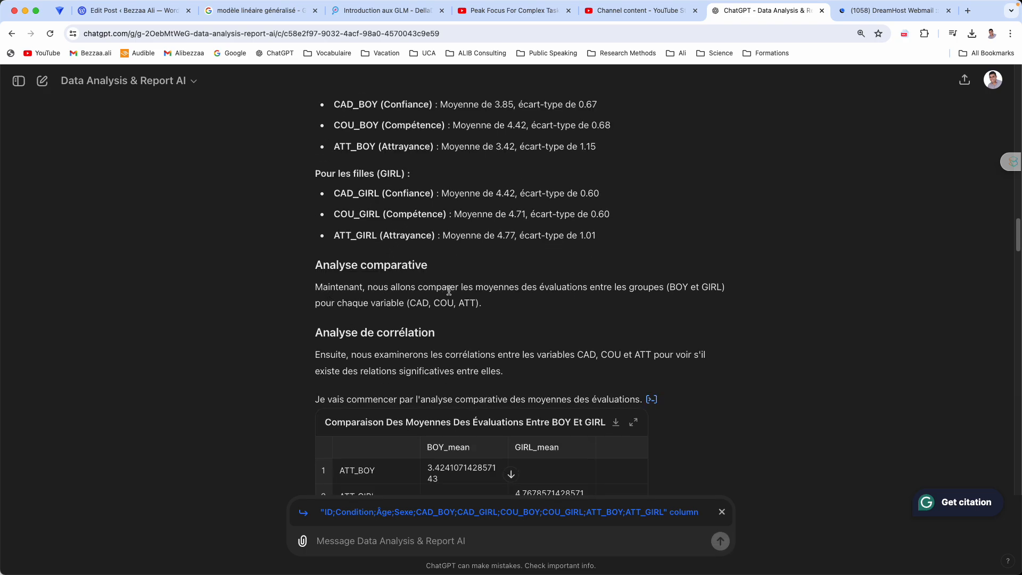
scroll(486, 291, down, 3)
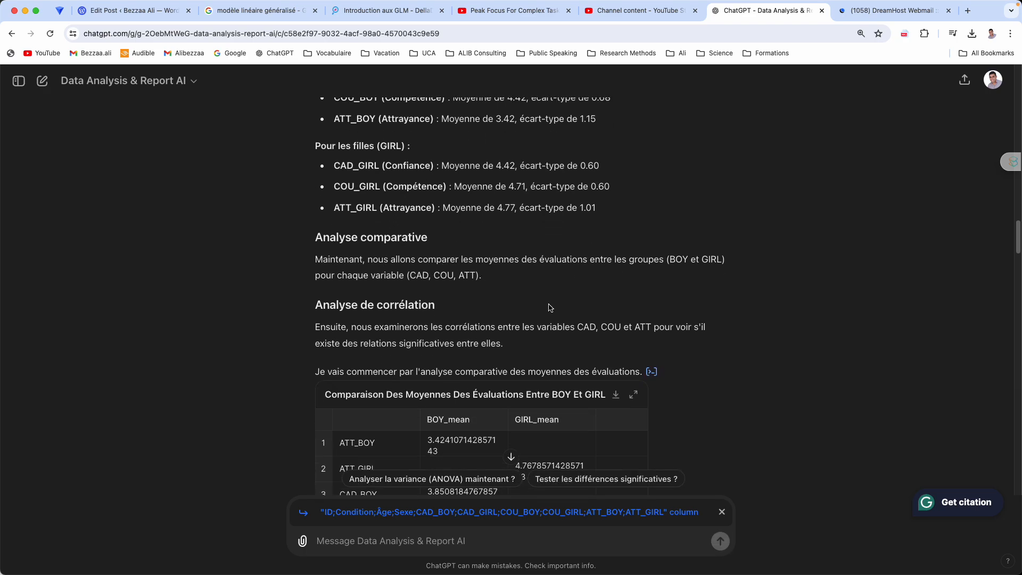
scroll(549, 308, down, 4)
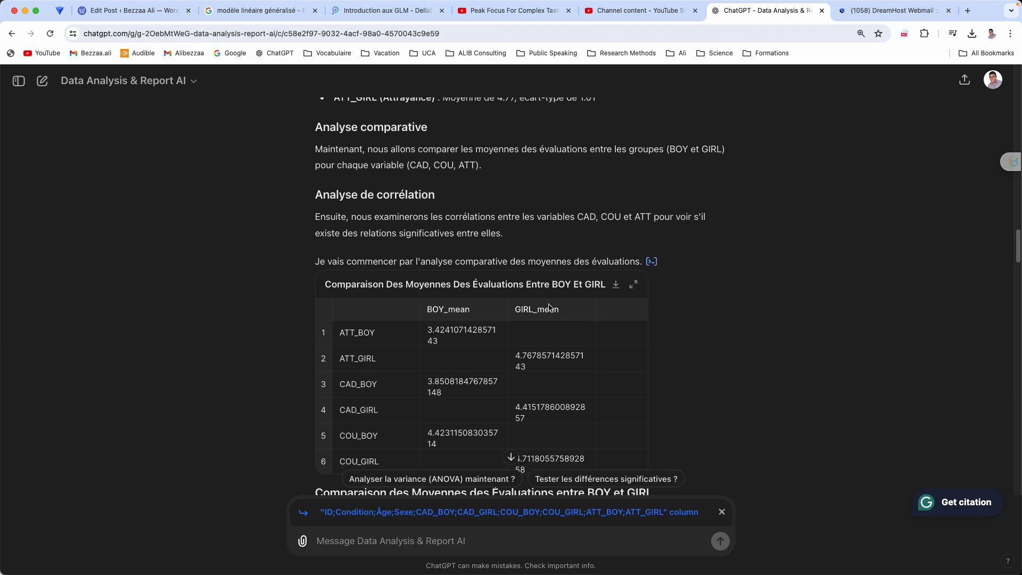
scroll(550, 307, down, 6)
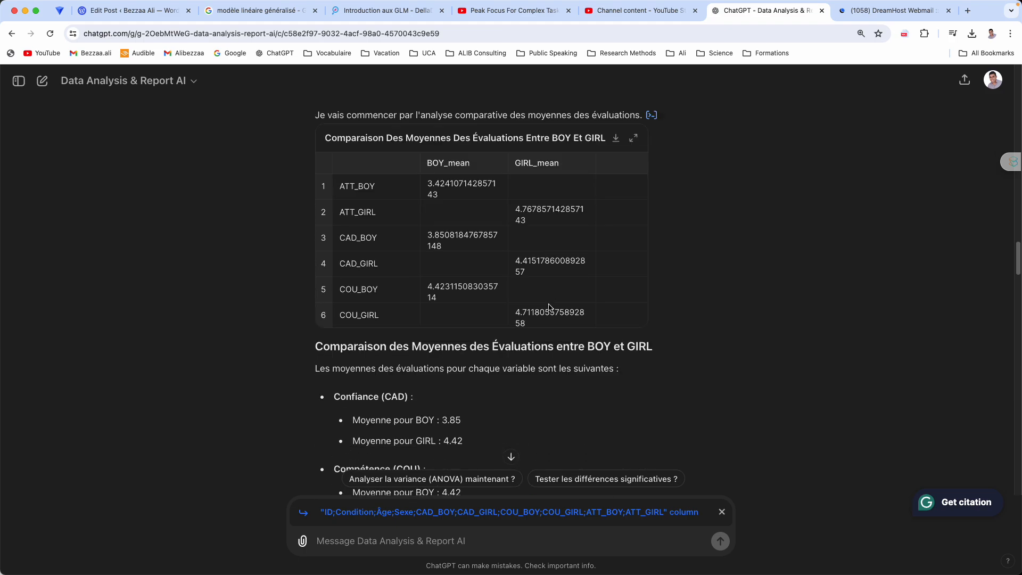
scroll(550, 307, down, 3)
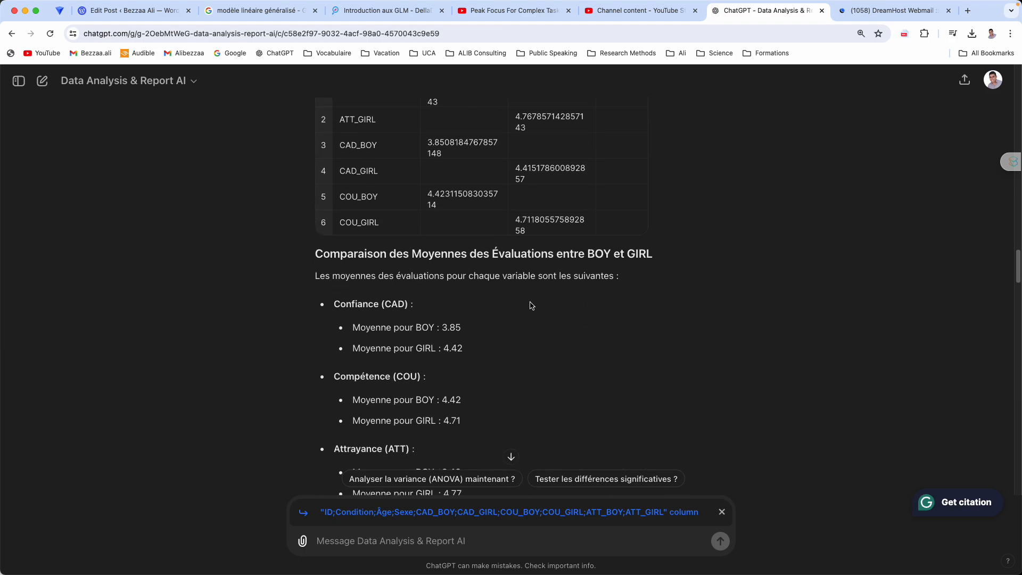
Compare the listed BOY and GIRL means for confidence, competence and attractiveness, highlighting the confidence values and the girls' attractiveness mean
drag(442, 299, 473, 322)
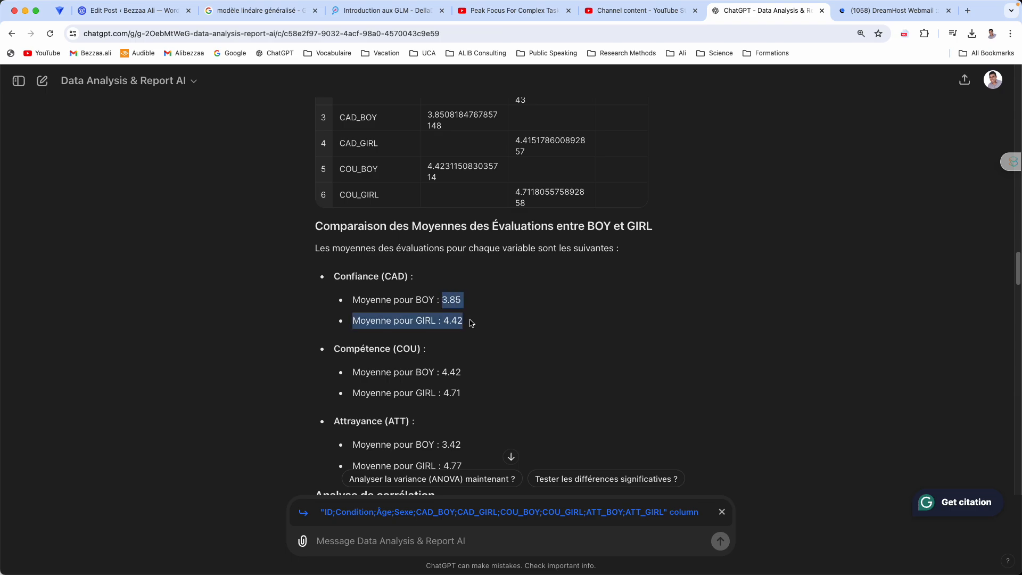
click(426, 322)
scroll(424, 307, down, 5)
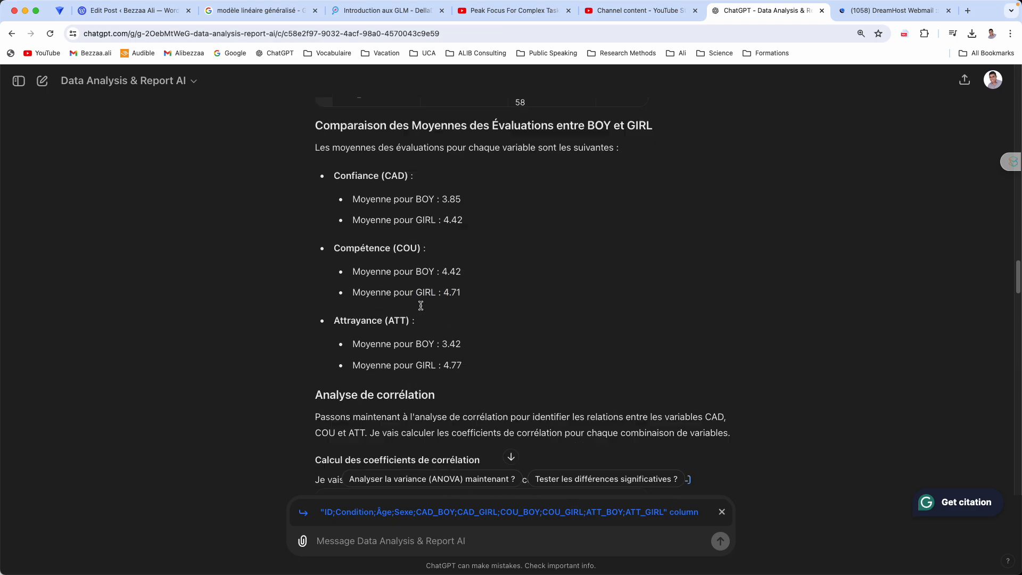
drag(442, 306, 467, 308)
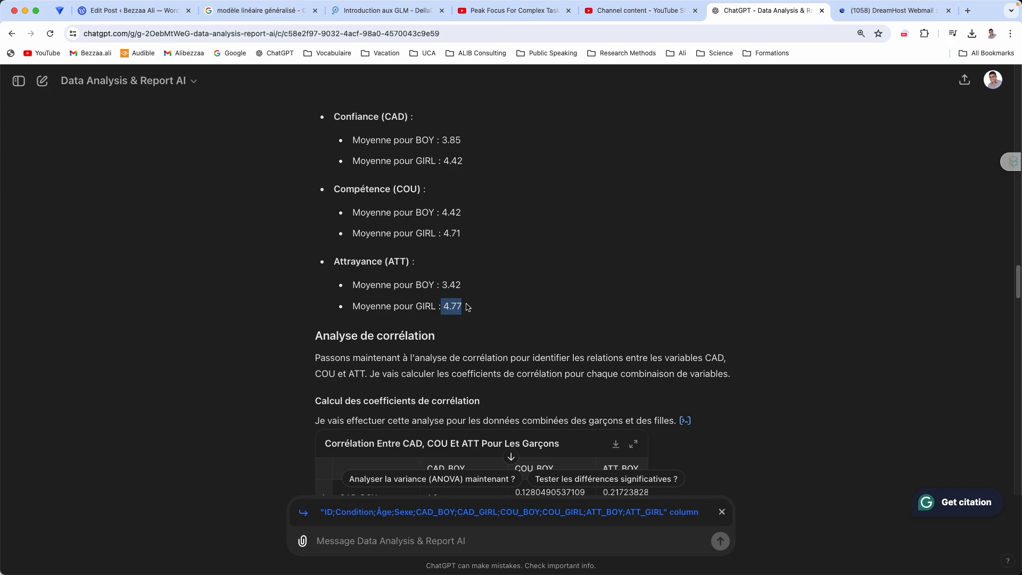
click(414, 221)
Enlarge the boys' correlation table for CAD, COU and ATT to examine its coefficients, then collapse it
scroll(423, 234, down, 5)
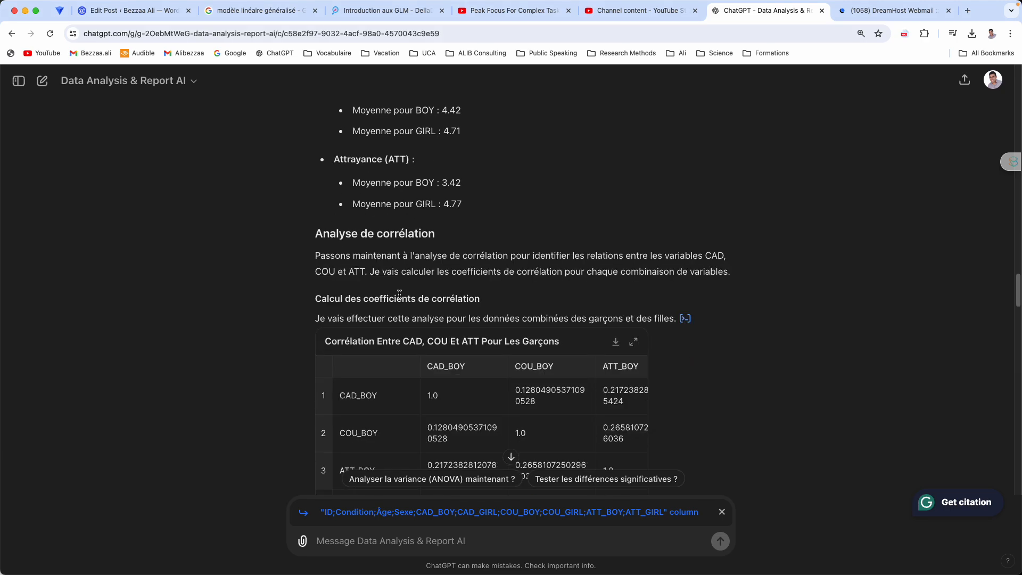
click(632, 263)
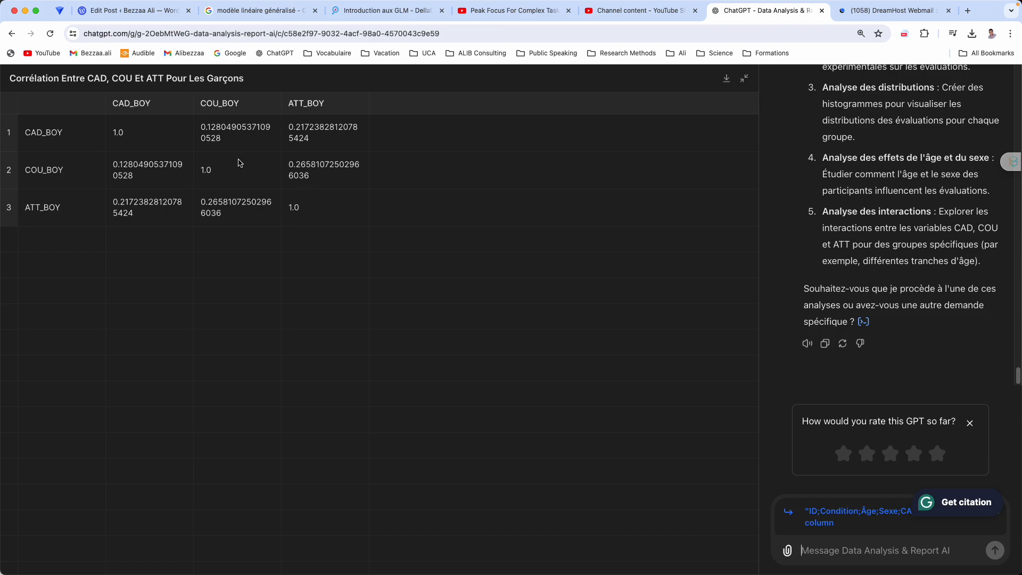
click(745, 78)
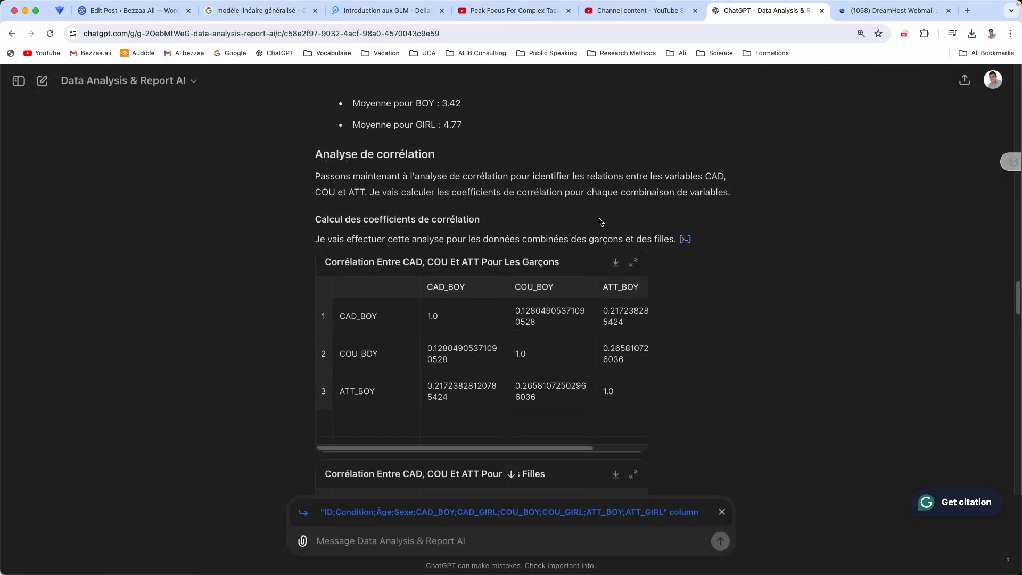
Examine the girls' correlation table and the written correlation results for both groups
scroll(551, 331, down, 5)
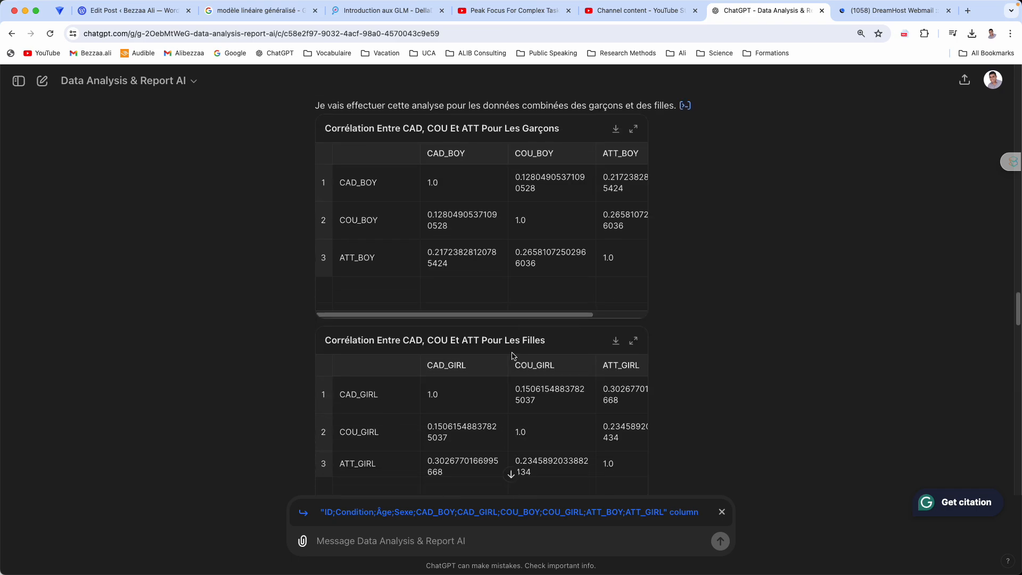
scroll(560, 354, down, 10)
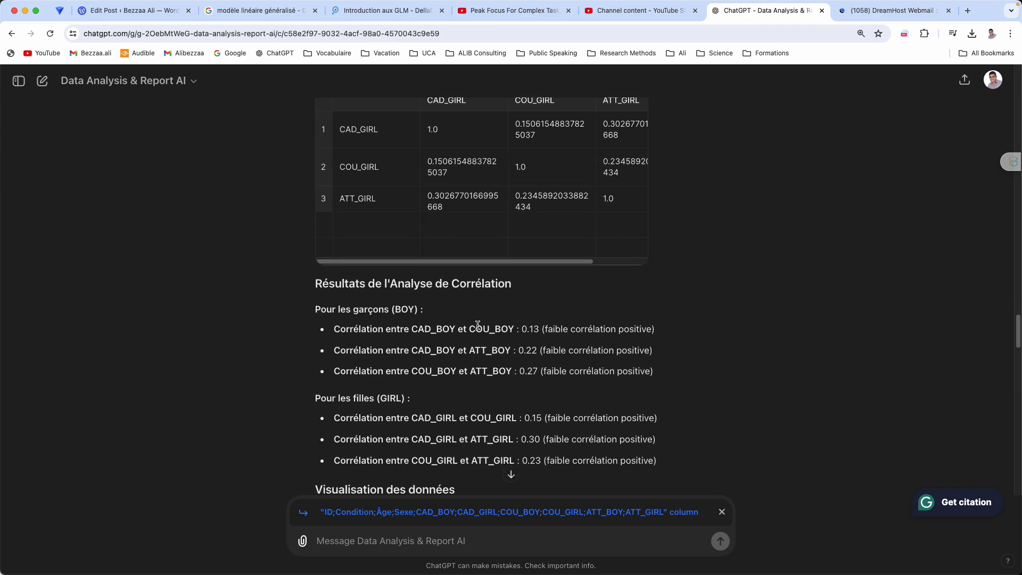
scroll(465, 318, down, 6)
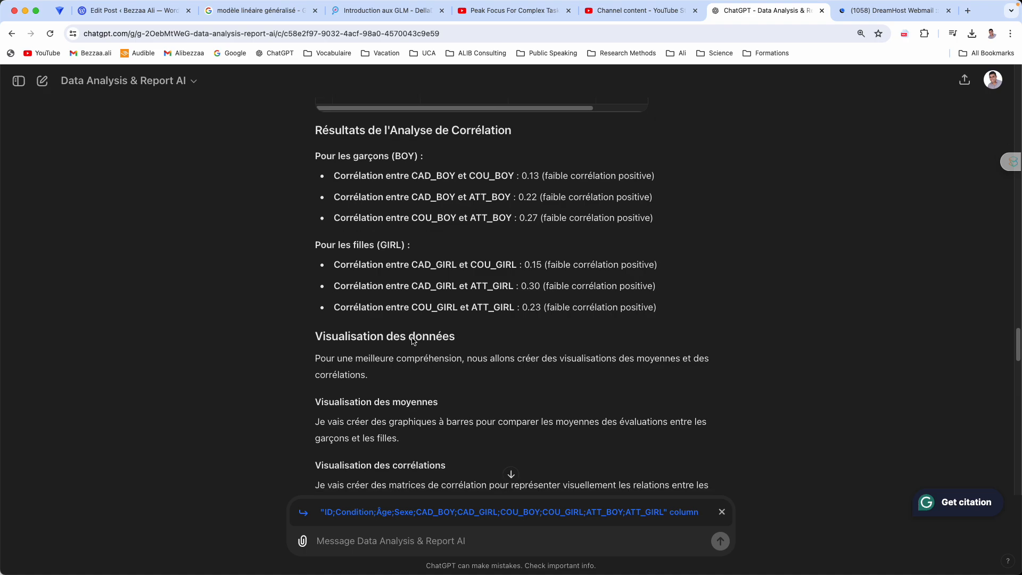
Inspect the Python code attached to the data visualisation stage of the reply, then close the analysis view
scroll(414, 340, down, 9)
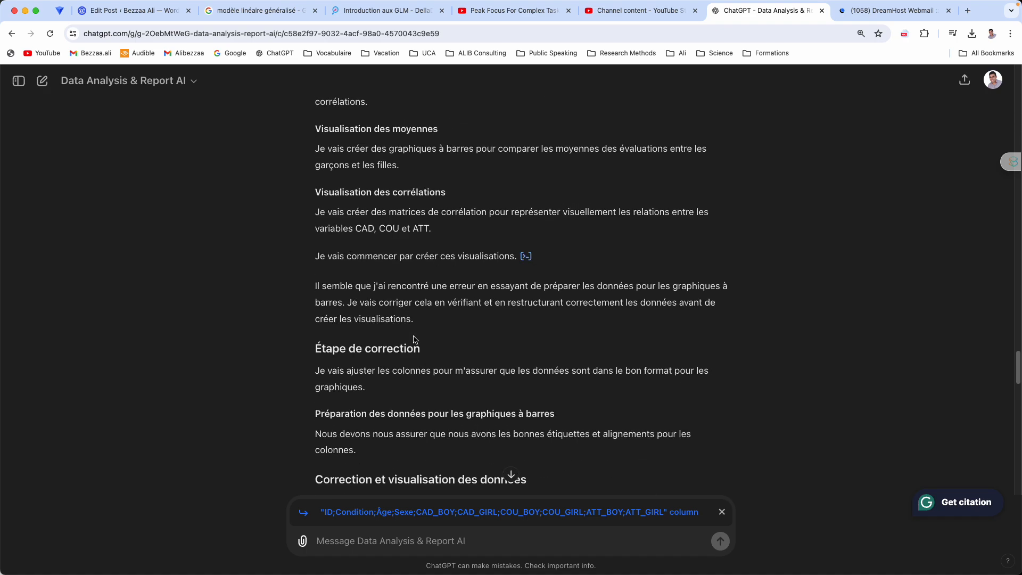
click(530, 248)
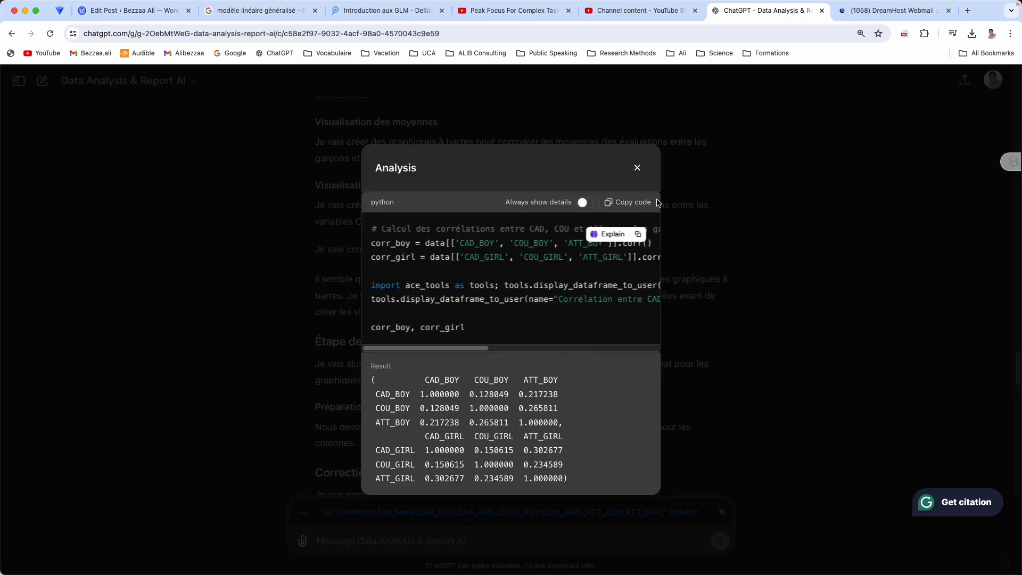
click(637, 168)
Review the bar chart of mean ratings and enlarge the boys' and girls' correlation heatmaps, then collapse them
scroll(454, 319, down, 12)
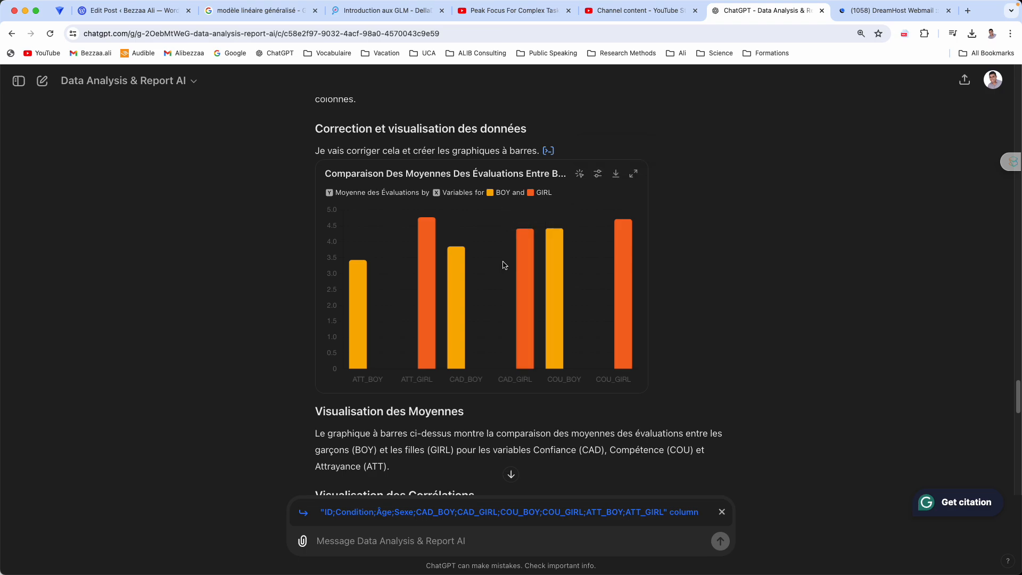
scroll(506, 262, down, 5)
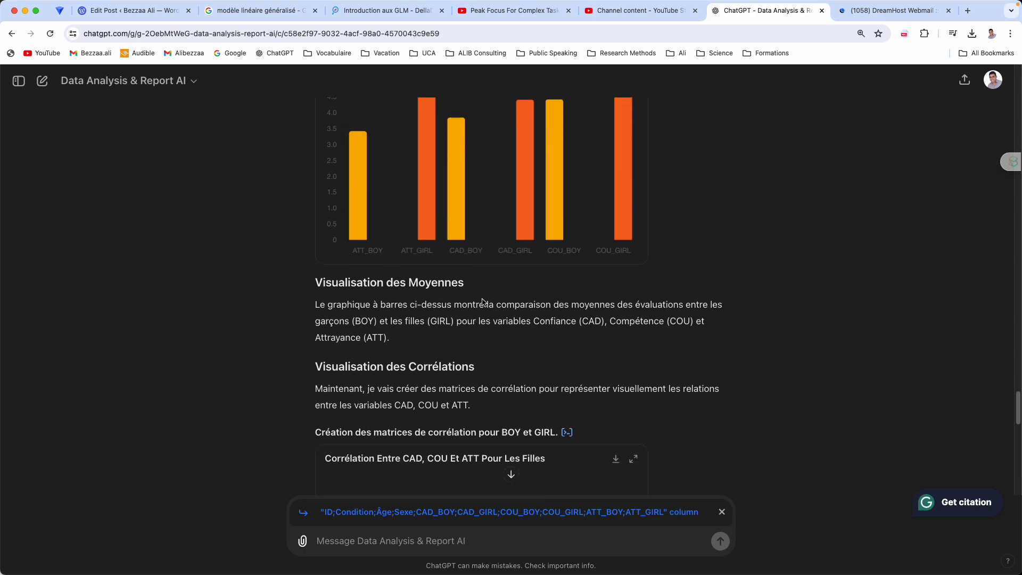
scroll(484, 302, down, 4)
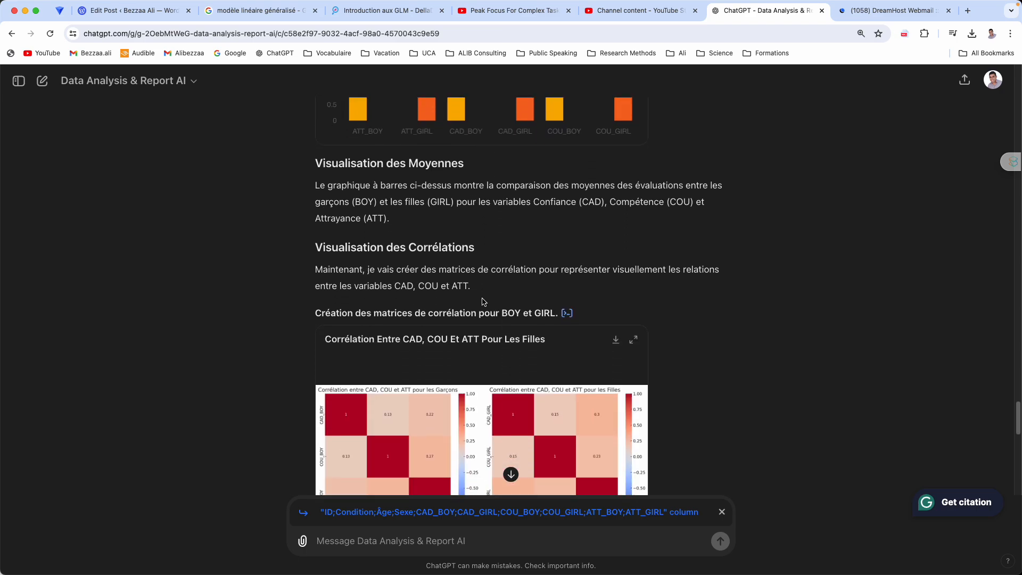
scroll(482, 302, down, 3)
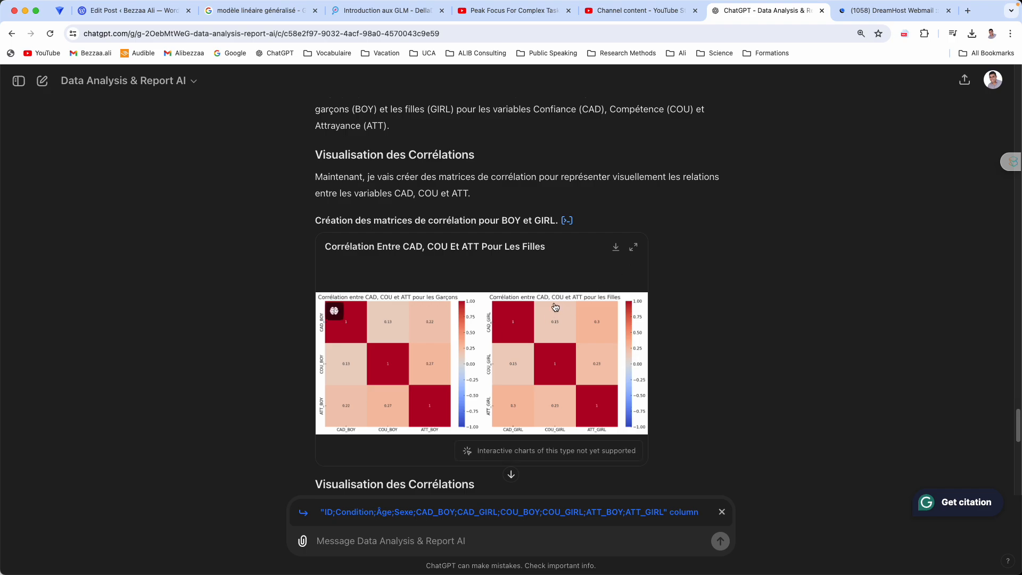
click(633, 247)
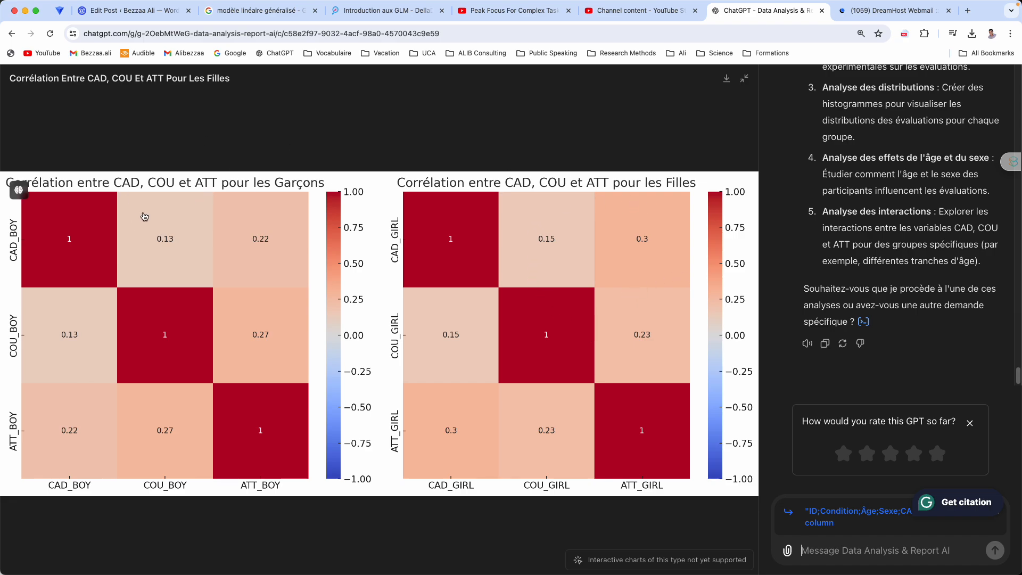
click(745, 80)
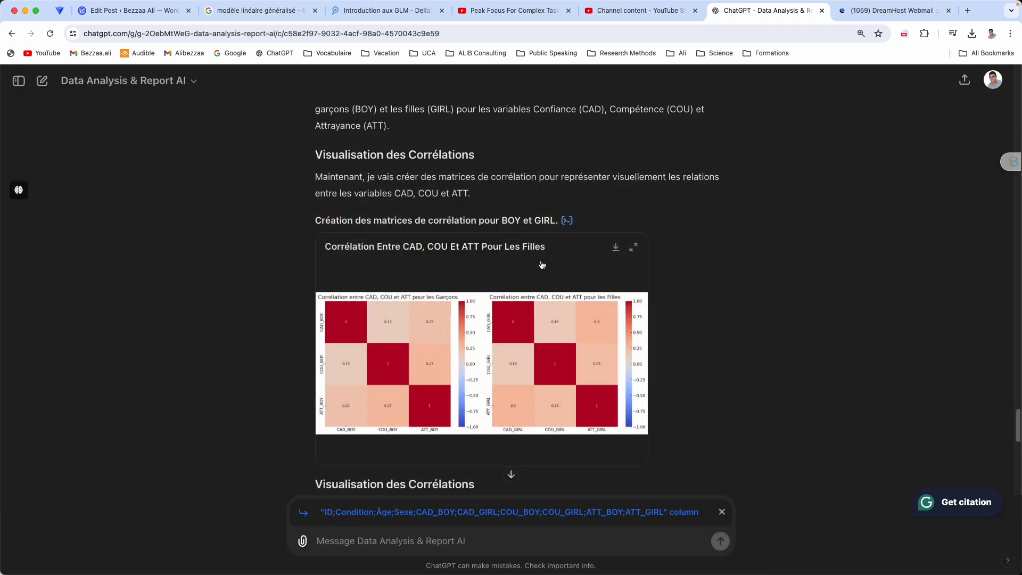
Read the correlation observations for boys and girls and the list of five proposed follow-up analyses
scroll(476, 342, down, 5)
scroll(477, 342, down, 5)
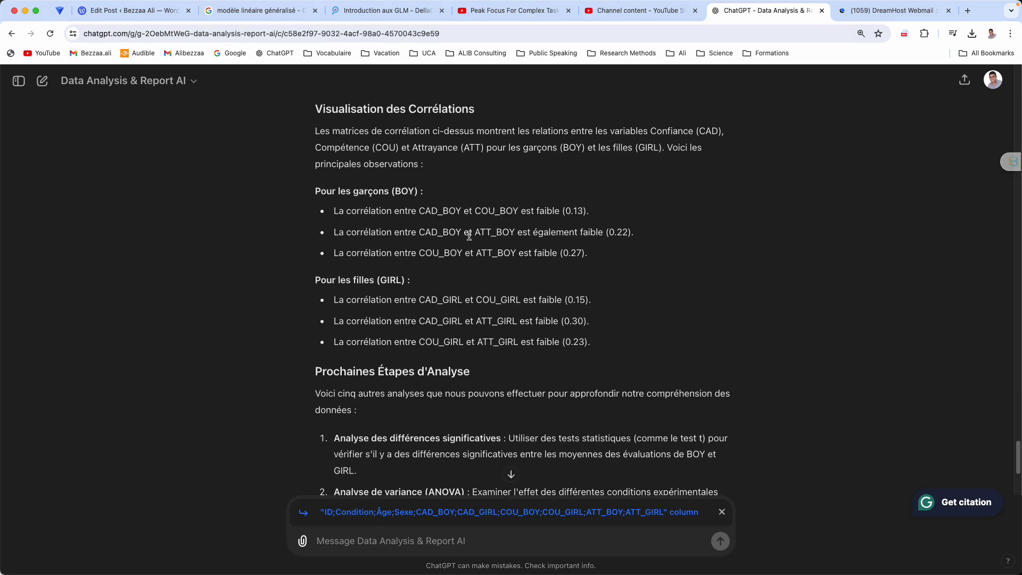
scroll(434, 290, down, 2)
scroll(422, 287, down, 3)
scroll(401, 269, down, 3)
scroll(401, 269, up, 2)
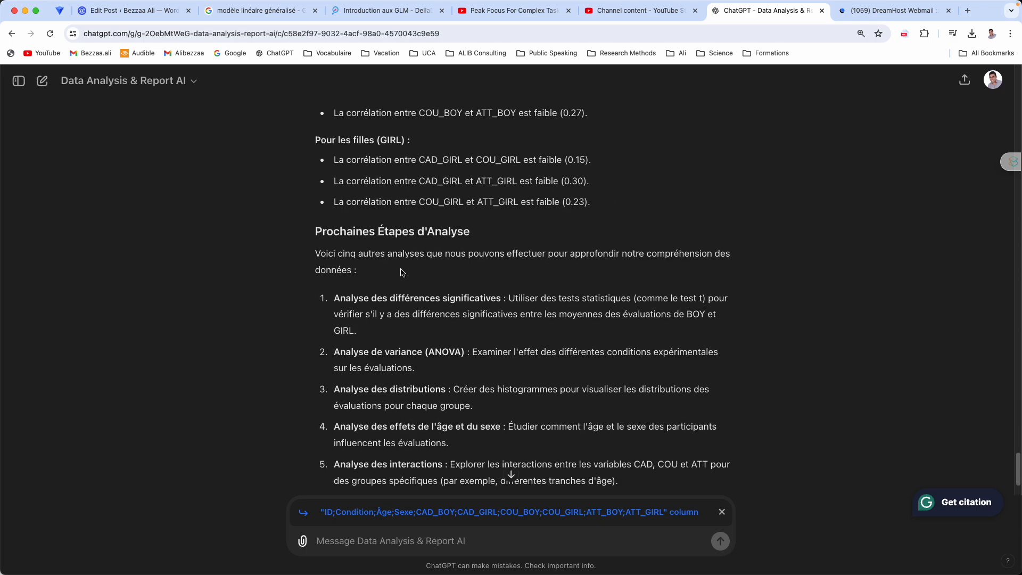
scroll(401, 272, down, 1)
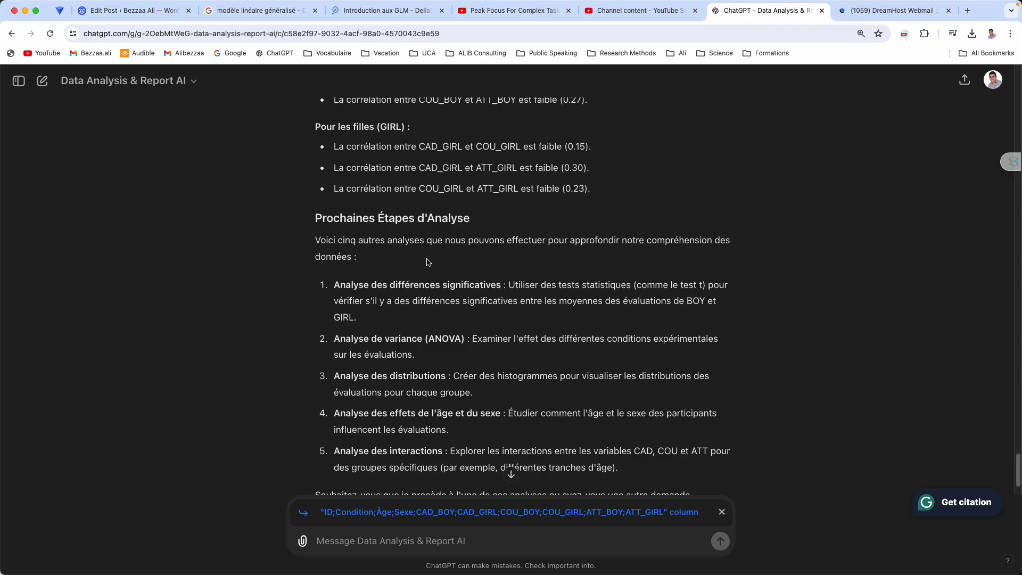
scroll(426, 262, down, 3)
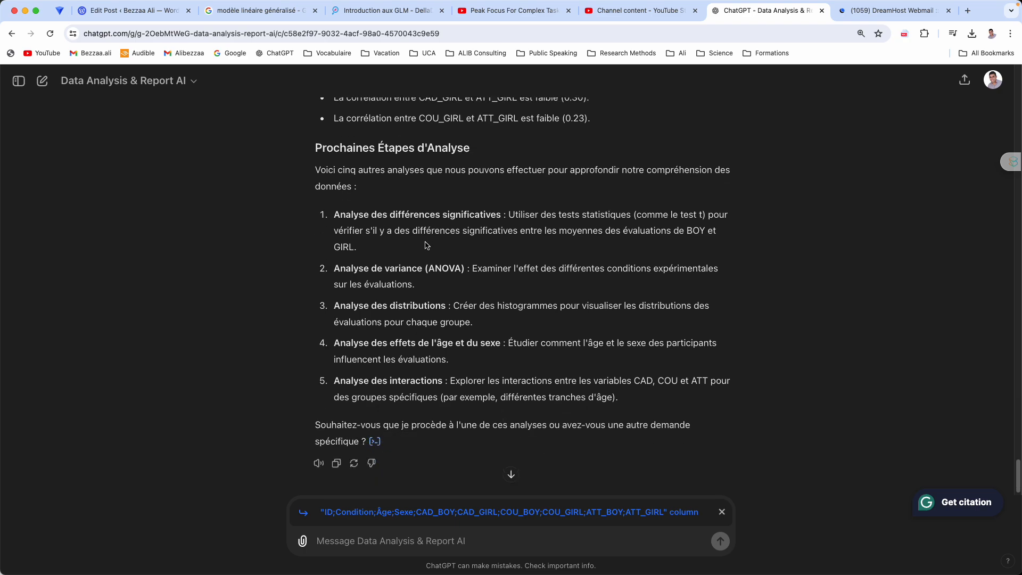
Examine the first two proposed analyses, the significant-differences t-test and the analysis of variance (ANOVA)
drag(346, 215, 373, 249)
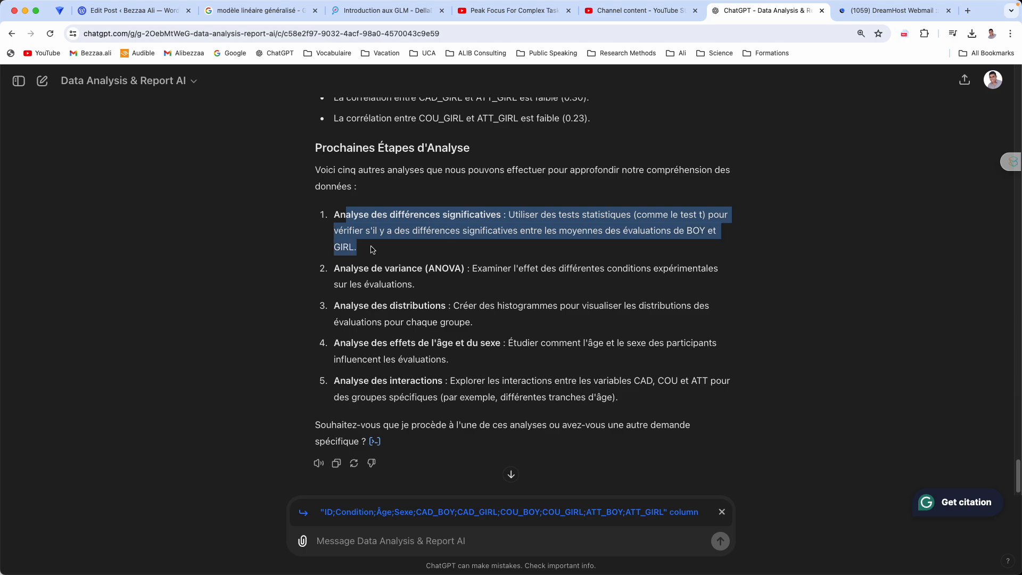
click(339, 244)
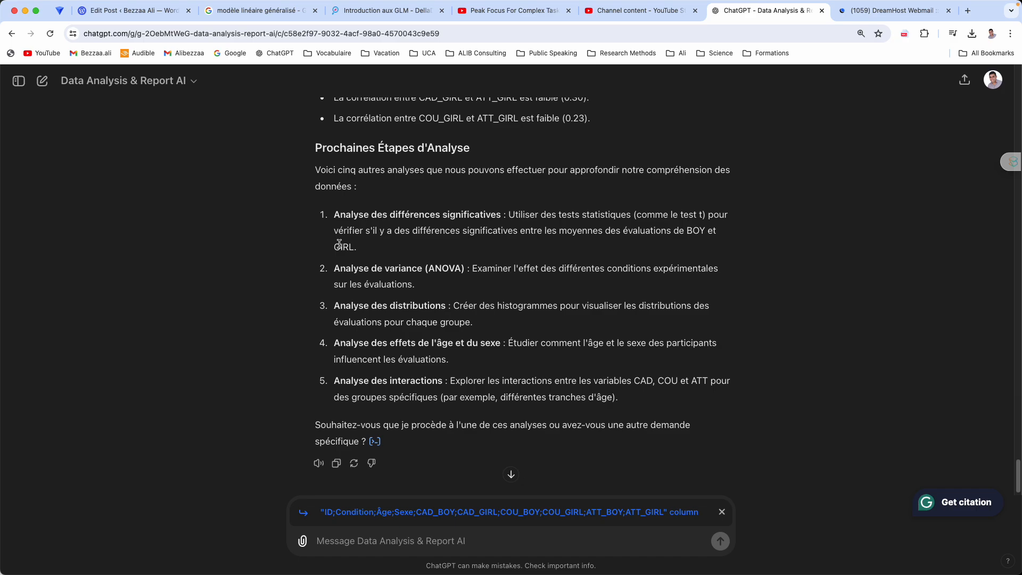
drag(351, 213, 358, 248)
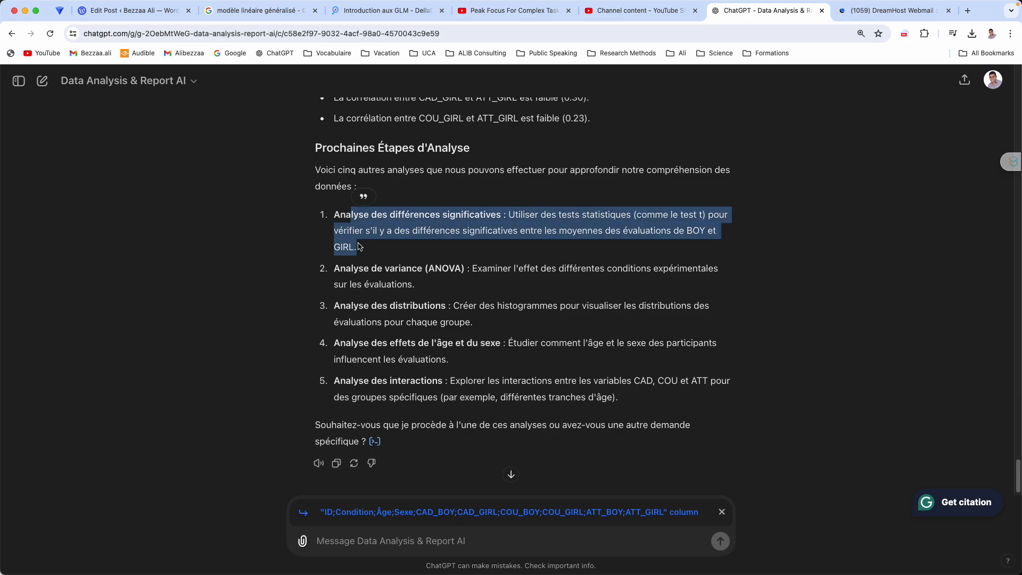
click(335, 252)
scroll(340, 274, down, 1)
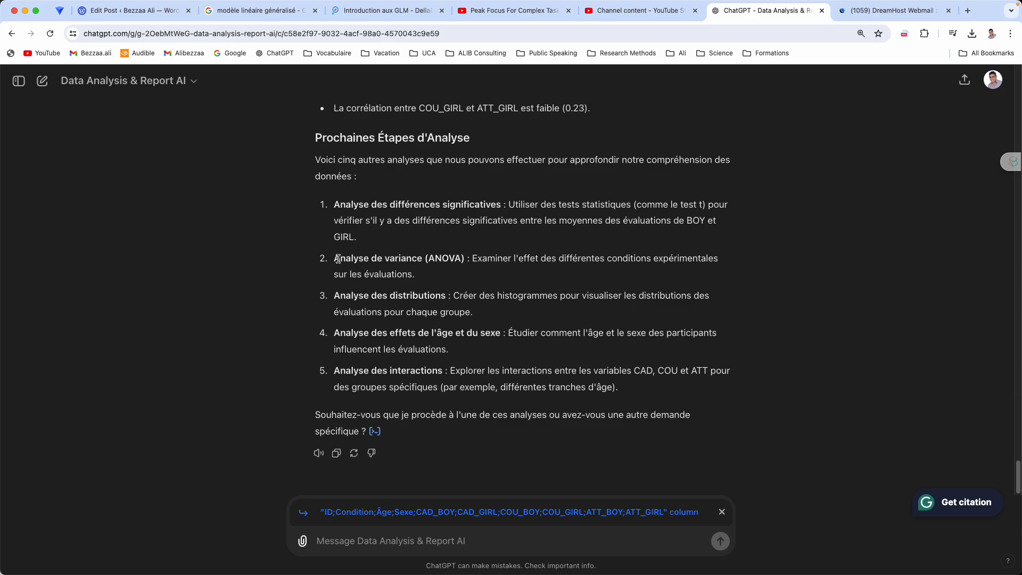
drag(339, 261, 522, 276)
drag(451, 281, 467, 259)
click(419, 280)
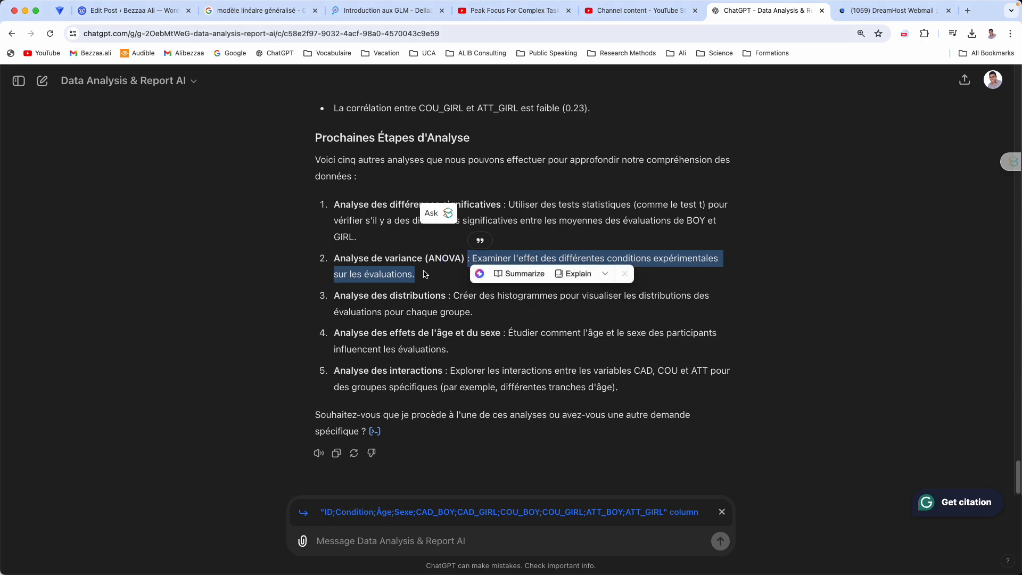
click(424, 275)
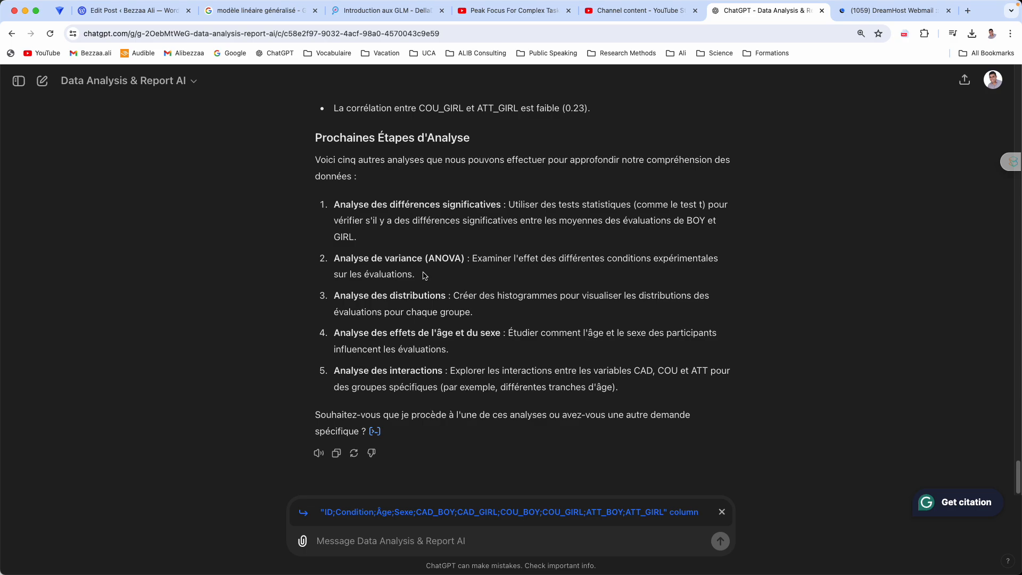
drag(334, 258, 426, 283)
Copy the first suggestion's title and send the request "fais moi cette Analyse des différences significatives"
click(336, 202)
drag(334, 205, 499, 207)
right_click(484, 205)
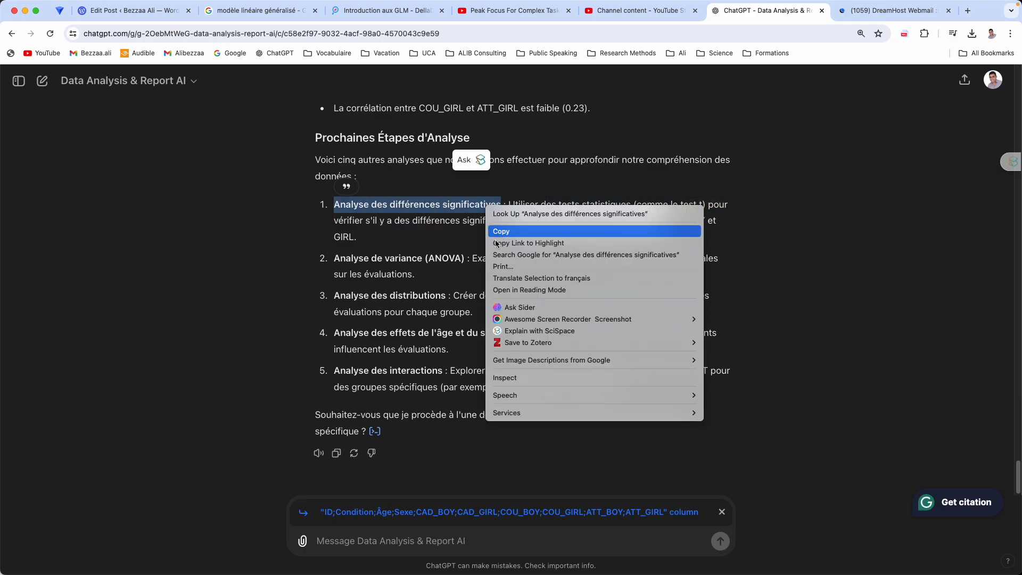
click(501, 232)
click(429, 539)
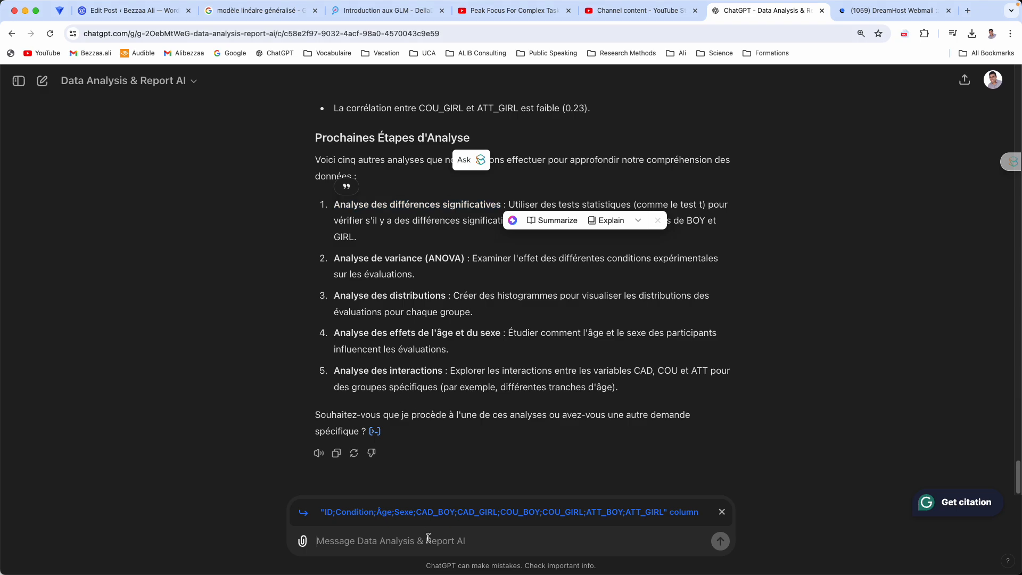
text(fais moi cette )
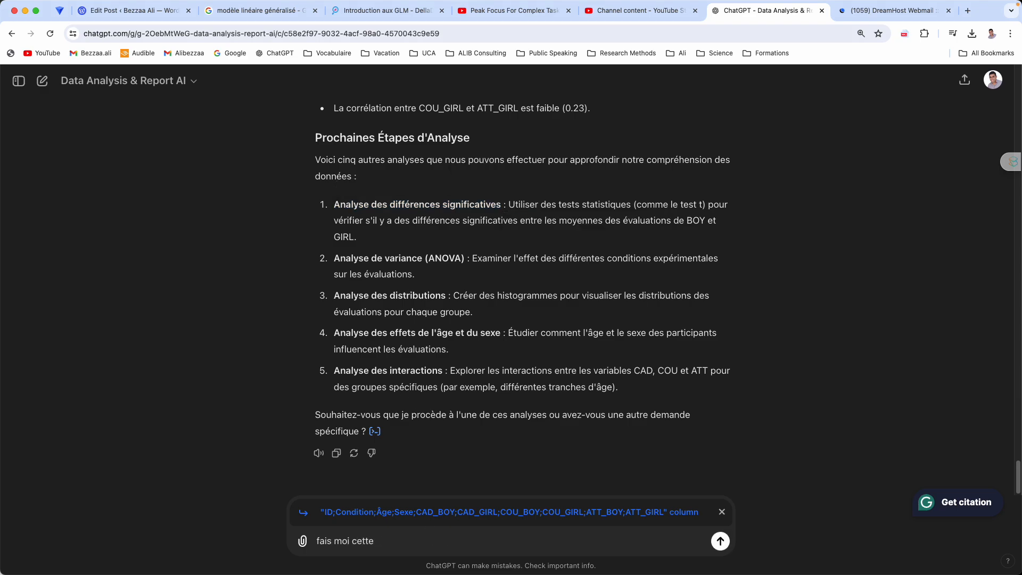
text(Analyse des différences significatives)
key(Return)
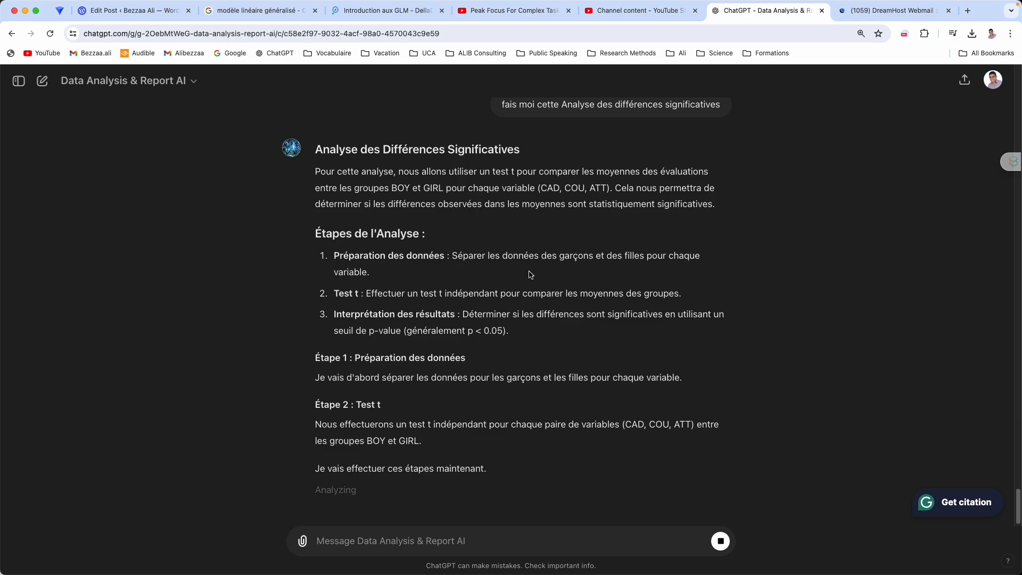
Review the t-test plan, the t-statistics and p-values for CAD, COU and ATT, and their written interpretation
drag(368, 294, 501, 294)
click(485, 296)
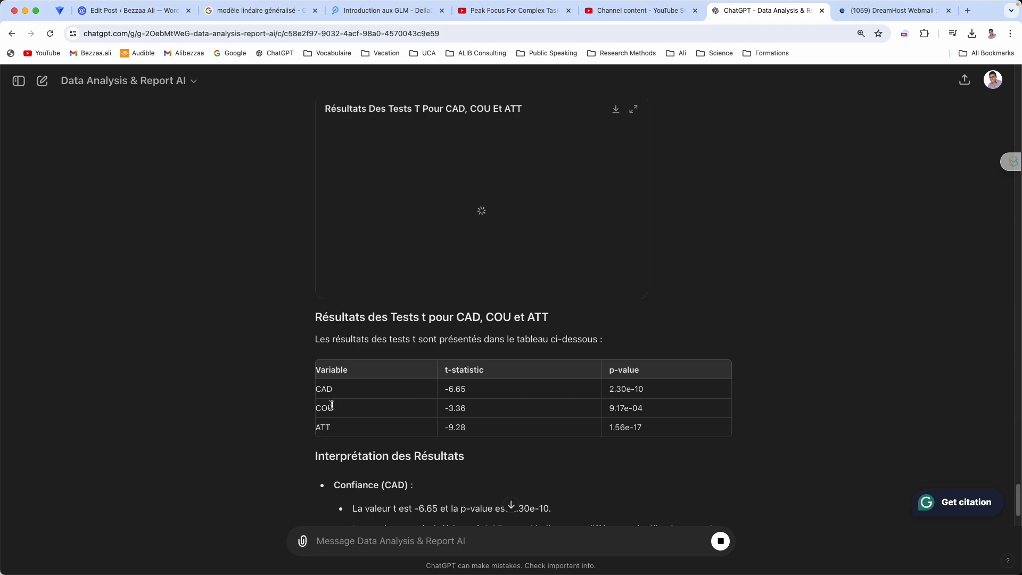
drag(448, 388, 470, 393)
scroll(426, 420, down, 3)
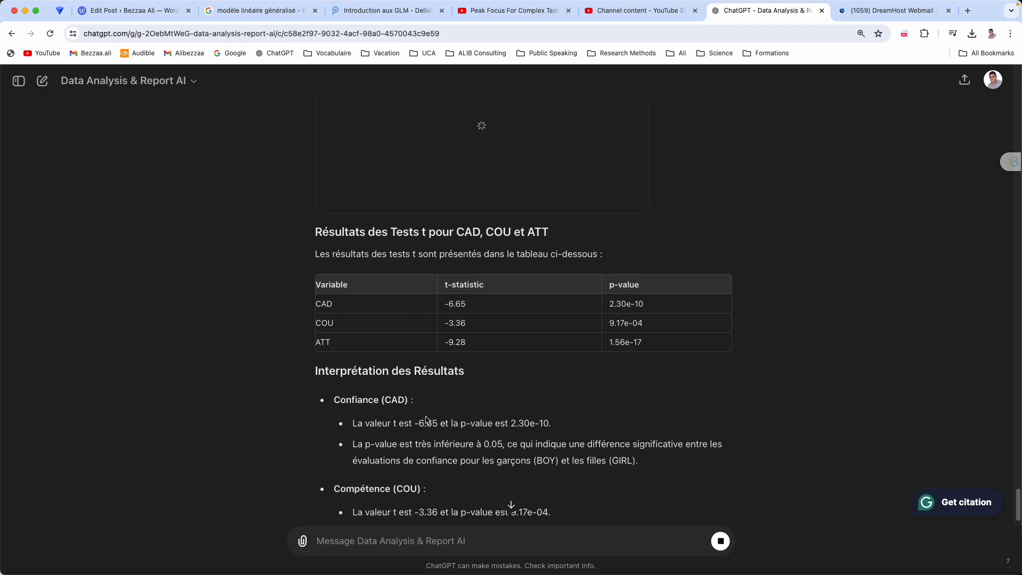
scroll(373, 371, down, 2)
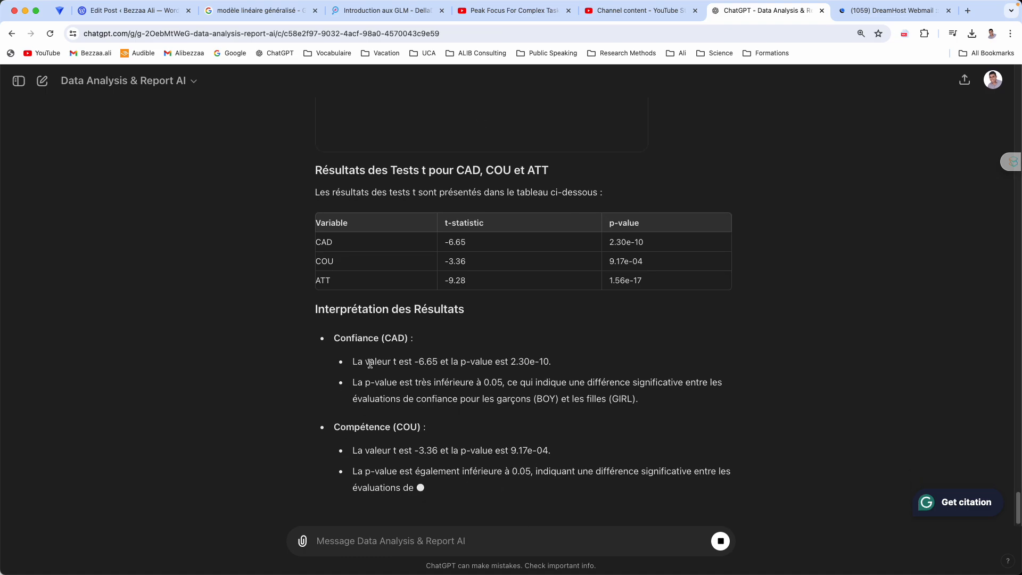
drag(352, 362, 508, 363)
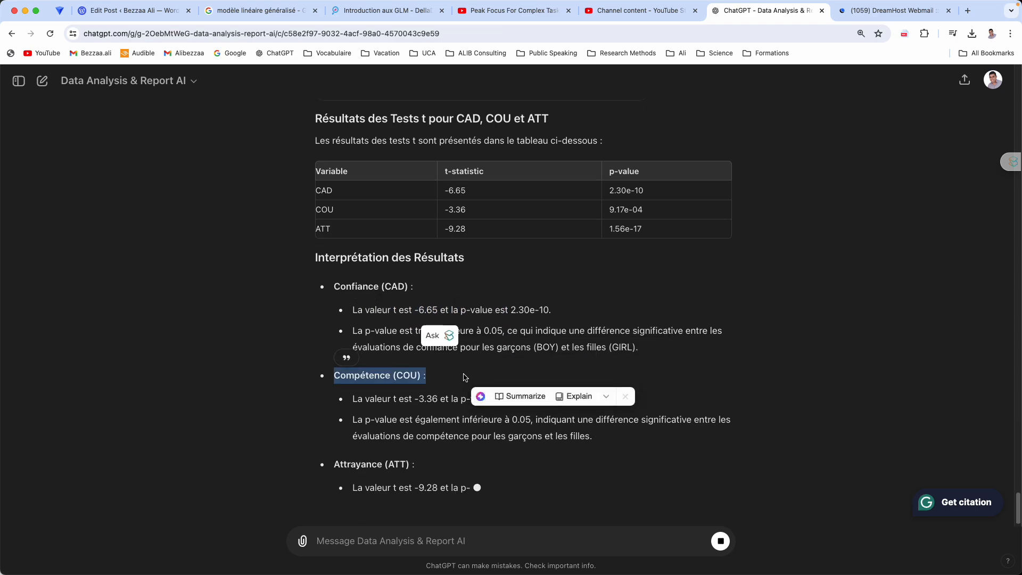
click(521, 331)
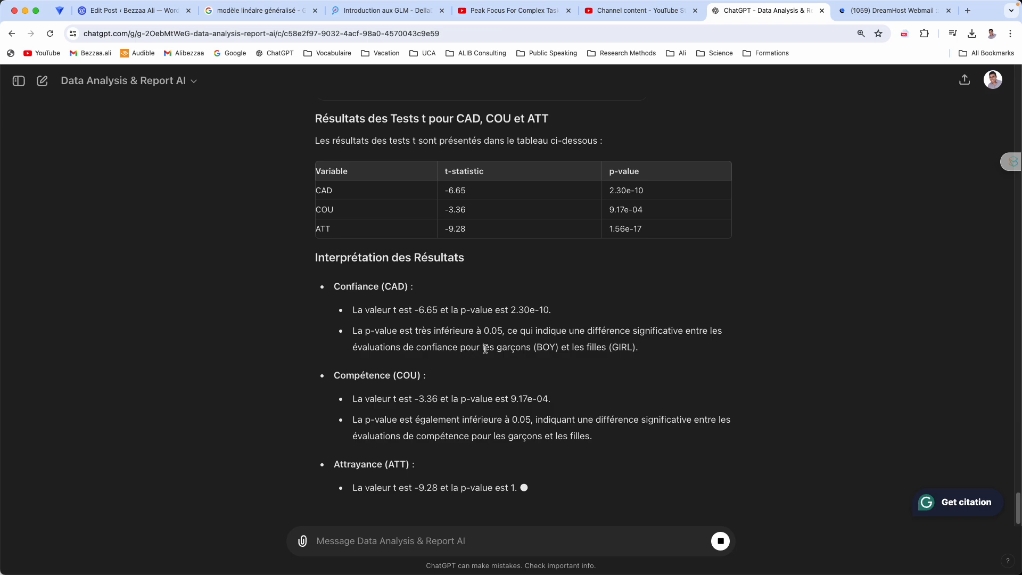
scroll(575, 346, up, 1)
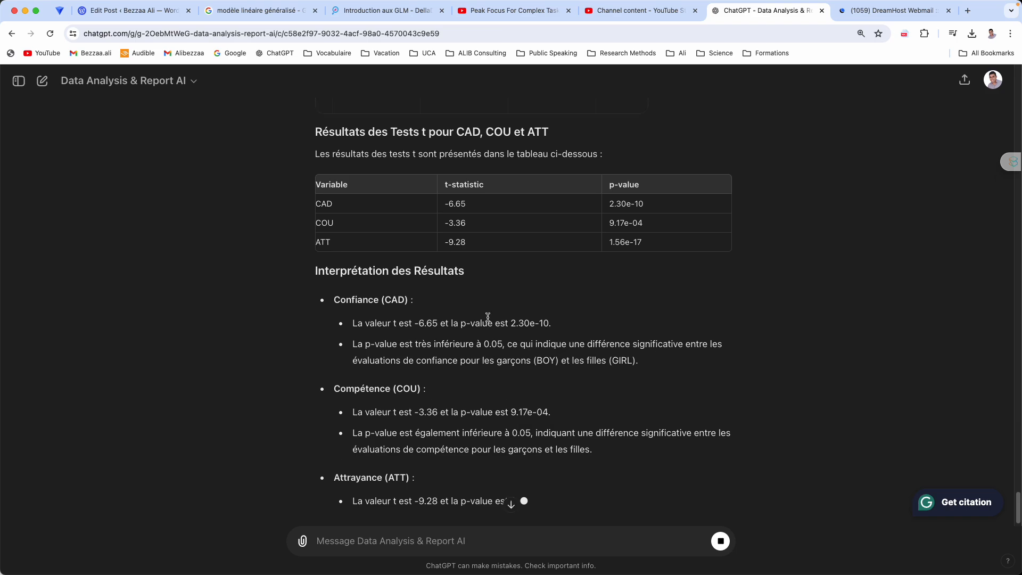
drag(446, 204, 470, 203)
click(452, 223)
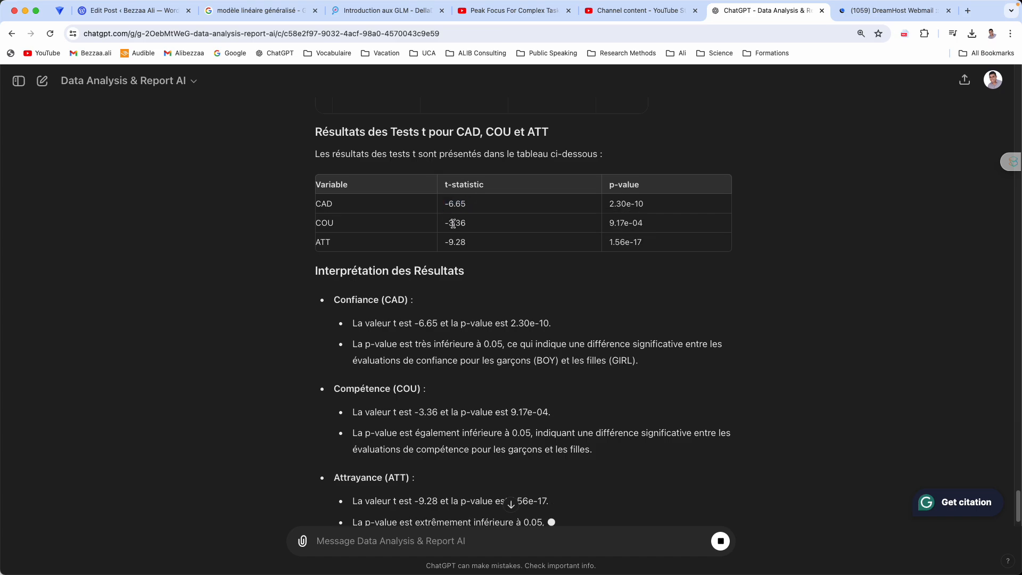
Compare the generated t-test table with the summary table and read the interpretation through to the conclusion
scroll(452, 226, down, 2)
scroll(457, 250, up, 6)
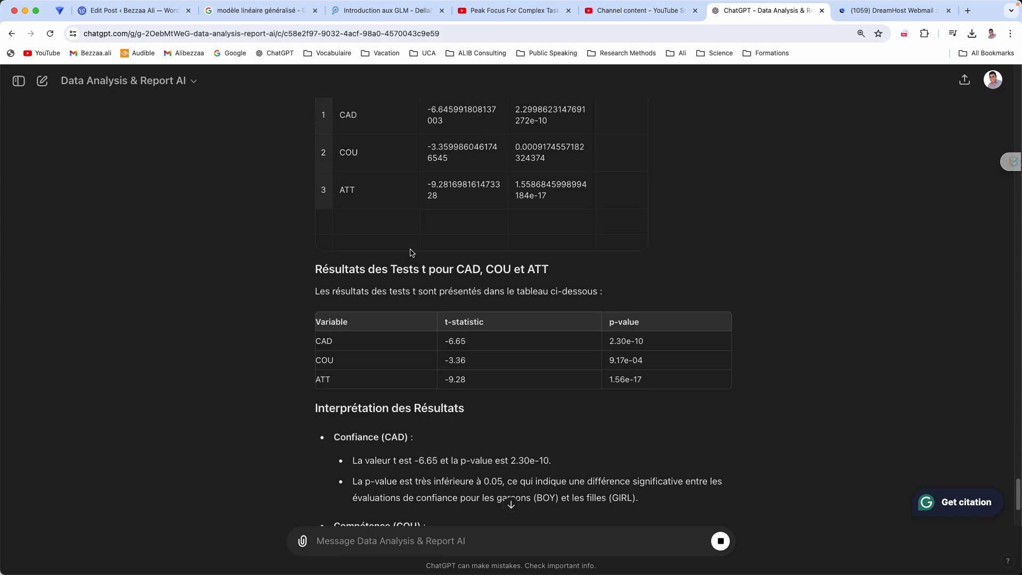
scroll(410, 252, up, 5)
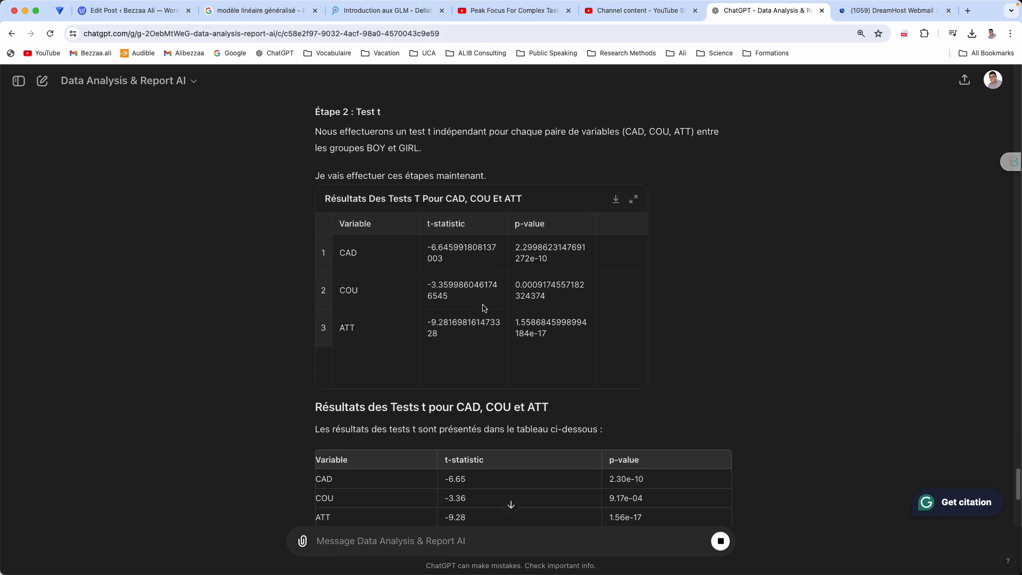
scroll(508, 332, down, 1)
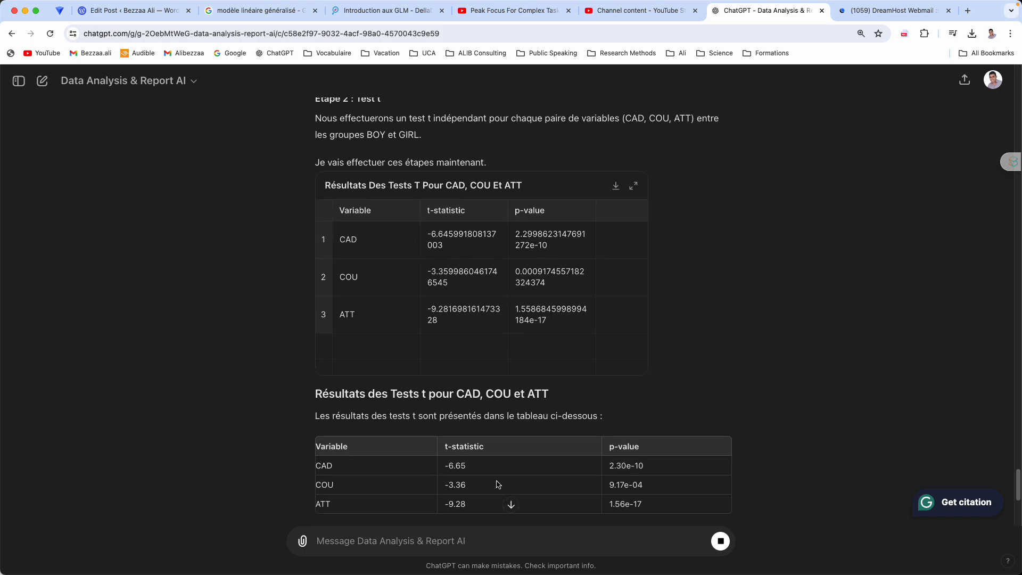
scroll(476, 465, down, 2)
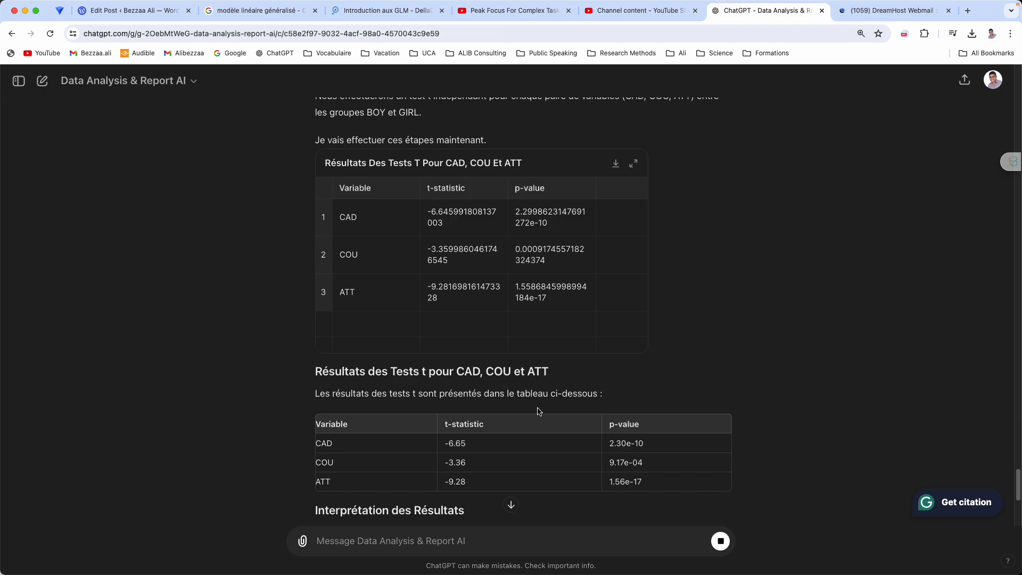
scroll(543, 413, up, 5)
scroll(527, 409, down, 10)
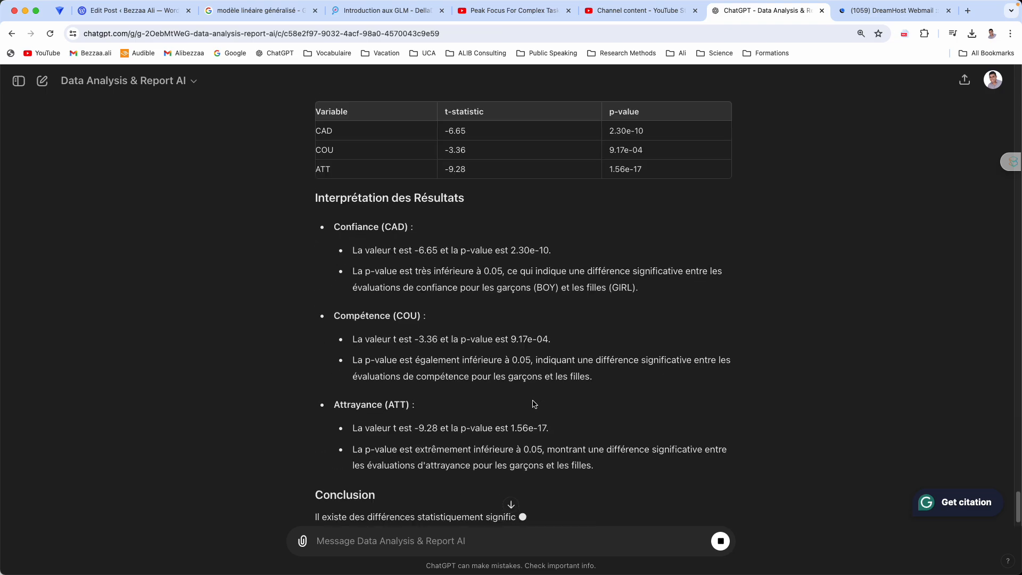
scroll(534, 404, down, 2)
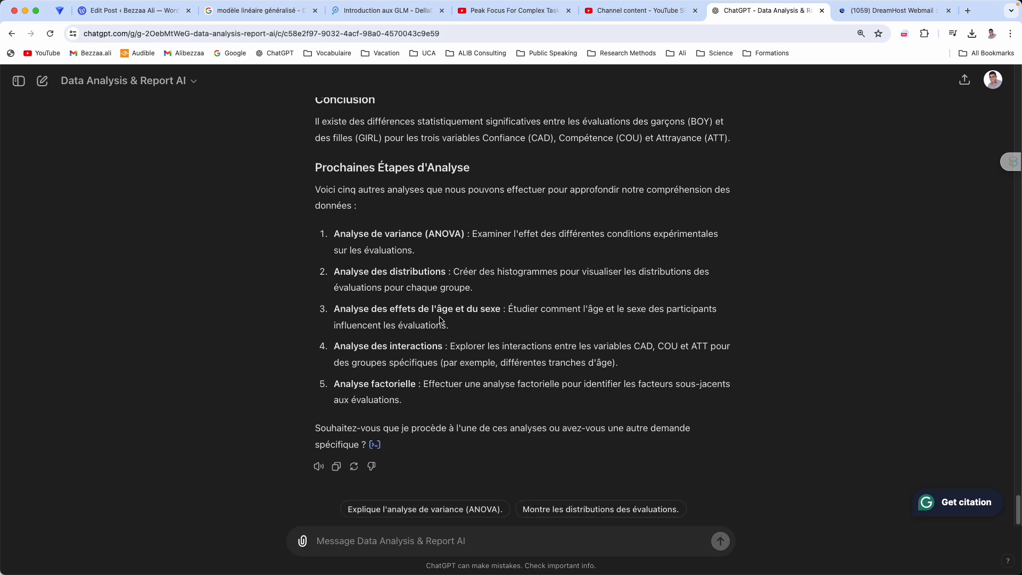
Send "fais cette analyse:" followed by the copied suggestion "Analyse de variance (ANOVA) : Examiner l'effet des différentes conditions expérimentales sur les évaluations."
scroll(437, 313, up, 5)
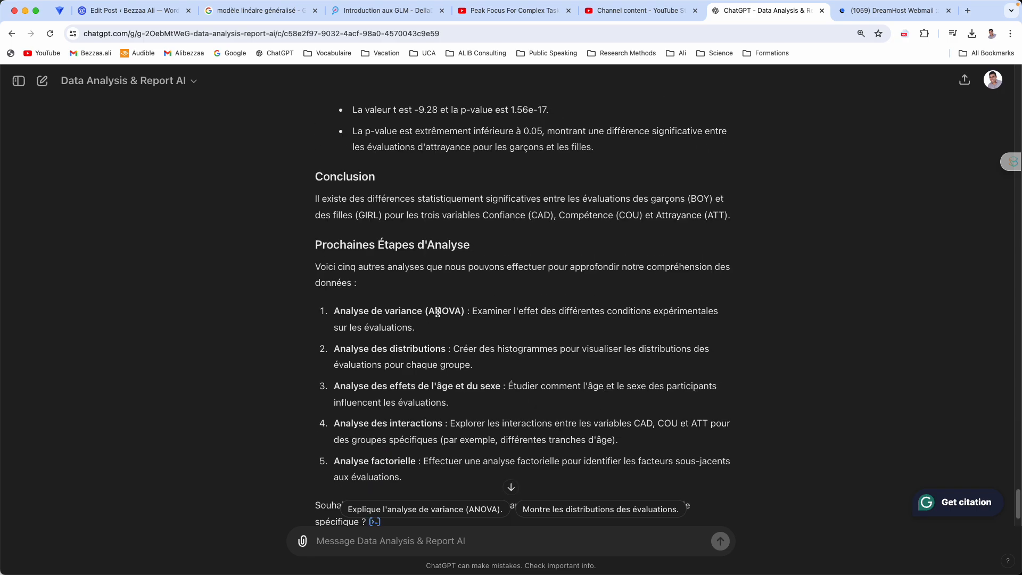
scroll(438, 313, down, 5)
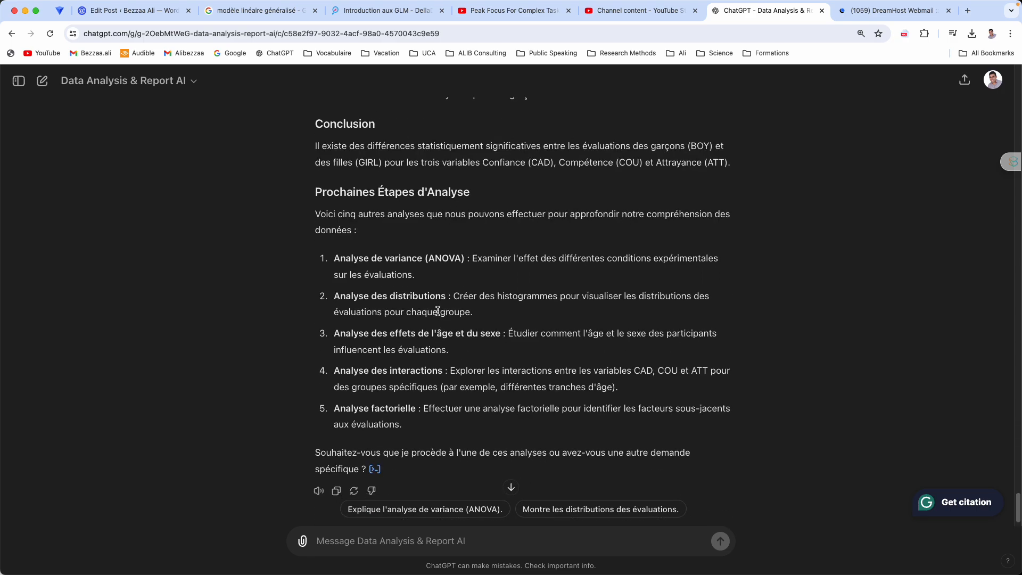
drag(335, 258, 423, 276)
right_click(402, 275)
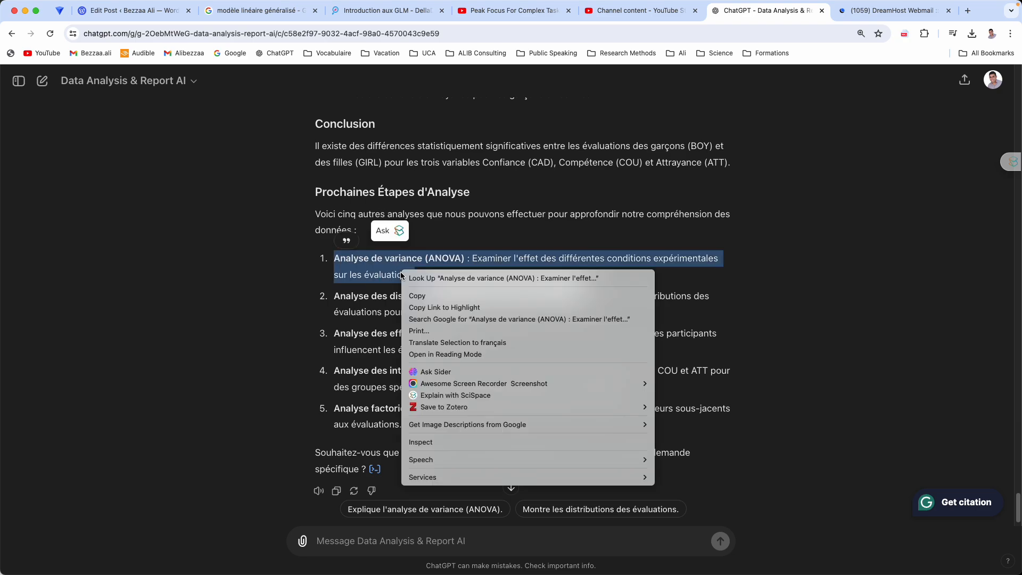
click(417, 296)
click(360, 542)
text(fais cette analyse:)
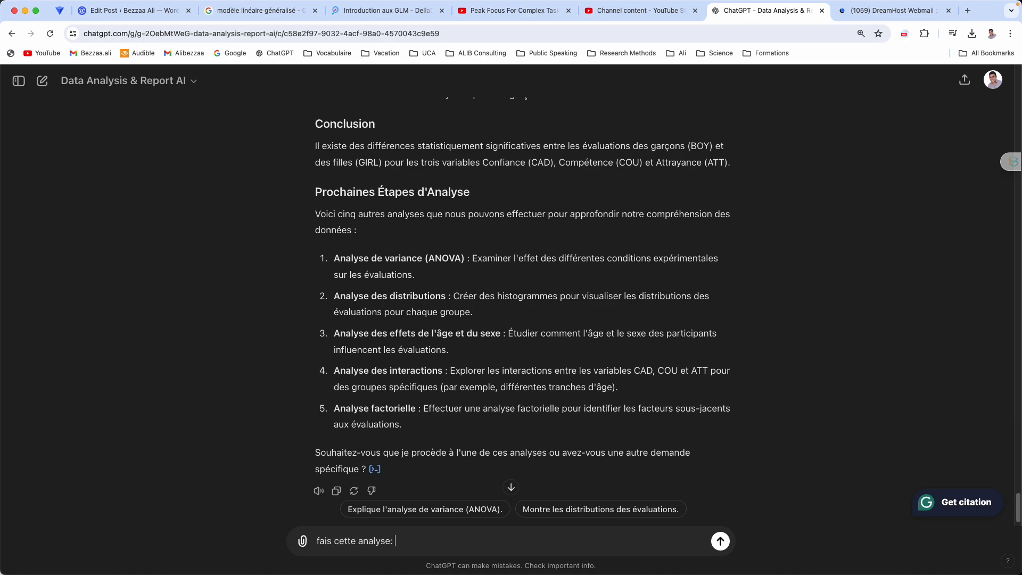
key(super+v)
key(Return)
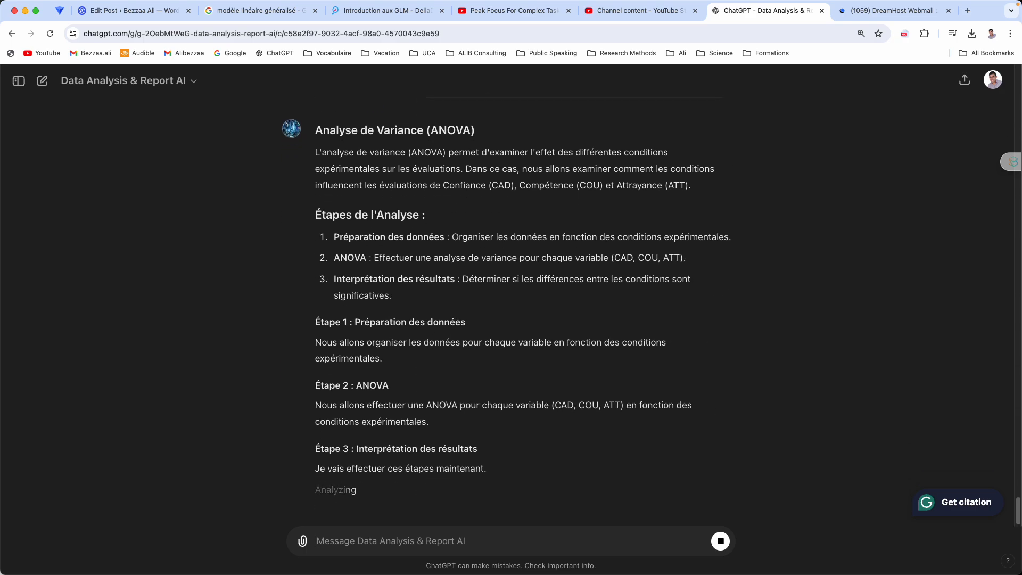
Examine the planned ANOVA steps, focusing on the analysis of variance for each variable CAD, COU and ATT
scroll(383, 452, up, 1)
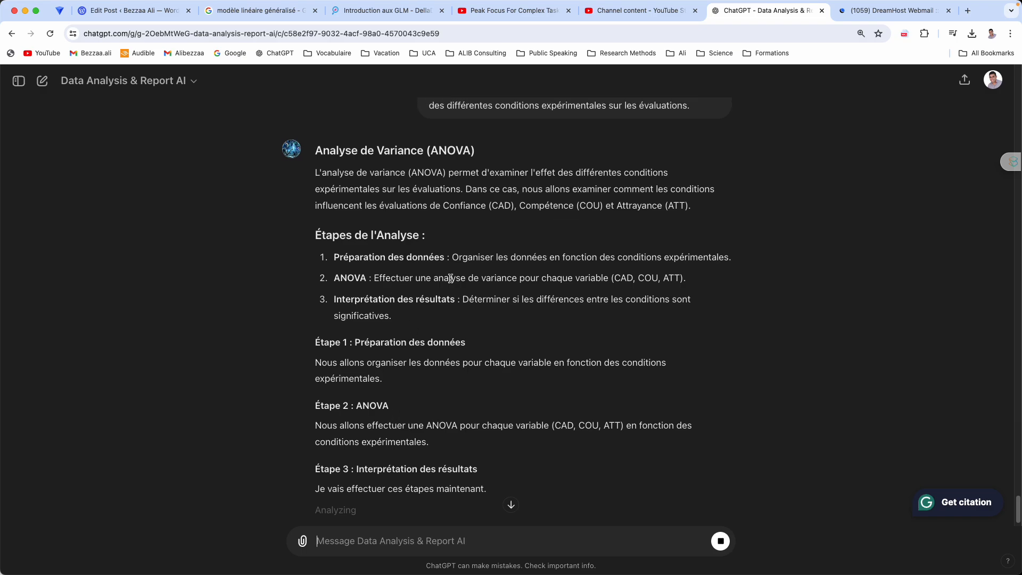
drag(373, 277, 675, 277)
click(489, 292)
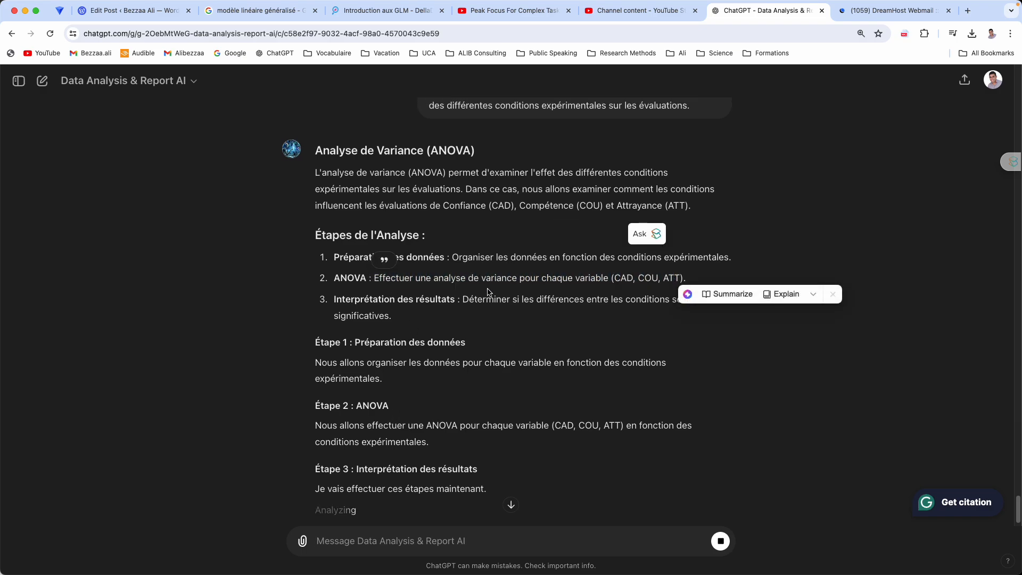
double_click(627, 277)
click(583, 292)
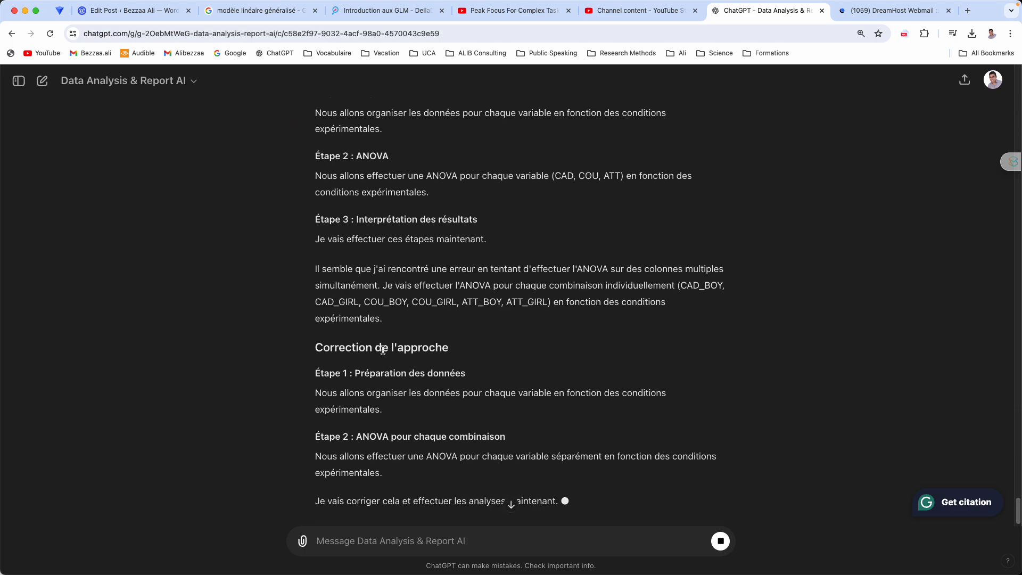
Read the explanation of the ANOVA error and the corrected approach that analyses each variable combination individually
drag(515, 272, 712, 291)
click(570, 315)
scroll(567, 328, down, 2)
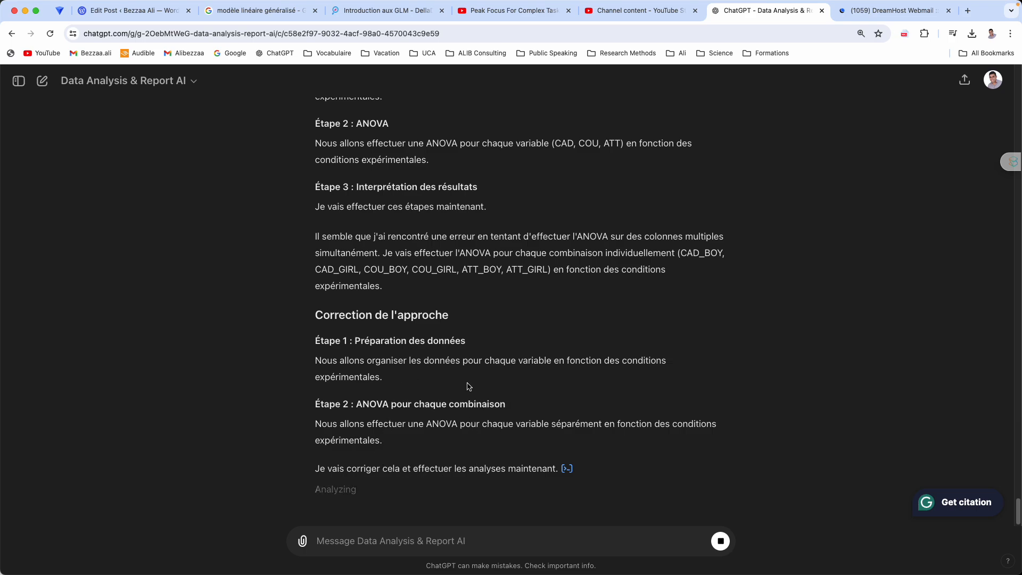
scroll(470, 351, up, 1)
drag(316, 242, 684, 242)
click(429, 256)
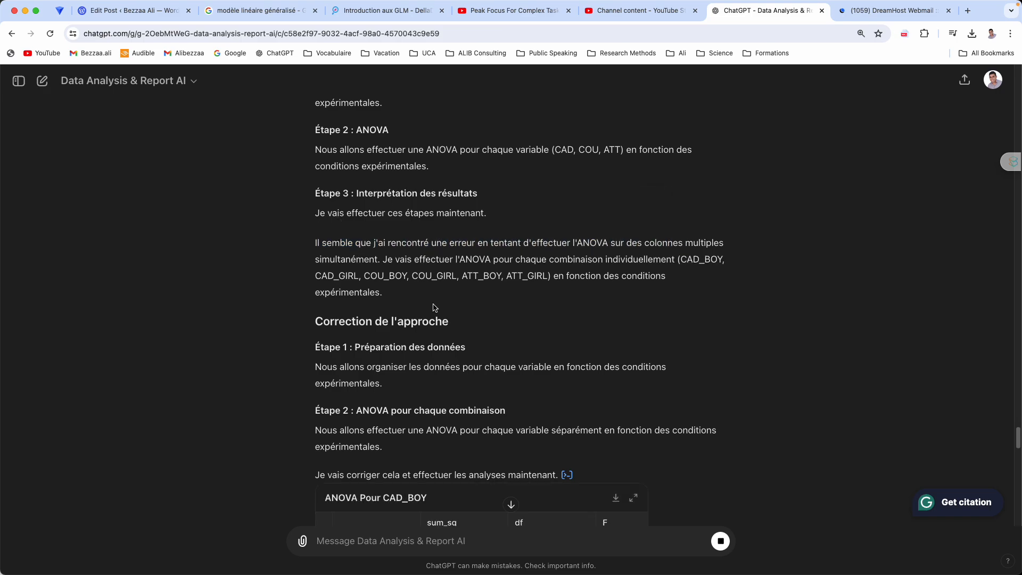
Inspect the ANOVA tables for CAD_BOY, CAD_GIRL and COU_BOY, including their F and PR(>F) columns, and skim the remaining tables
scroll(434, 307, down, 4)
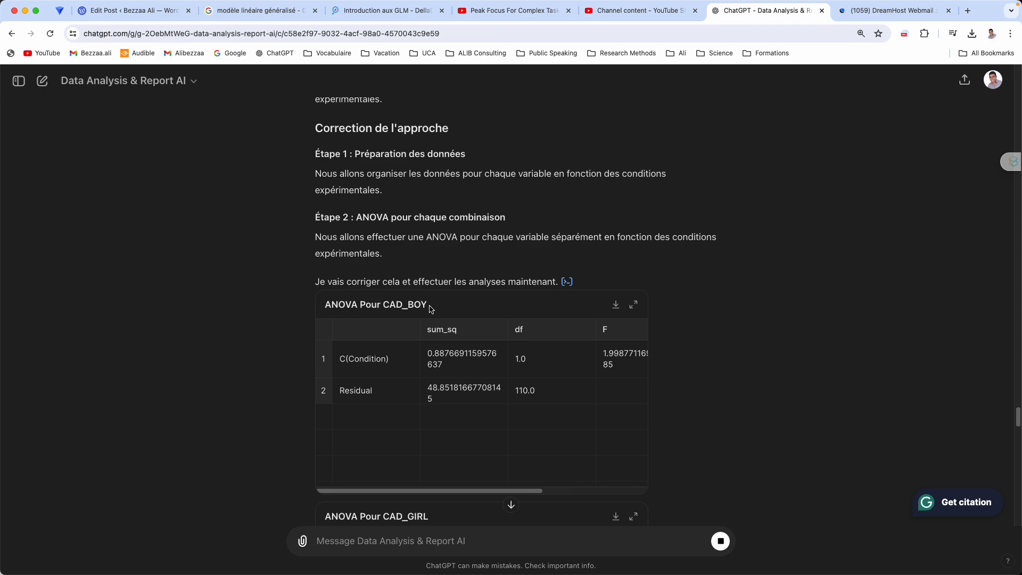
scroll(387, 314, down, 4)
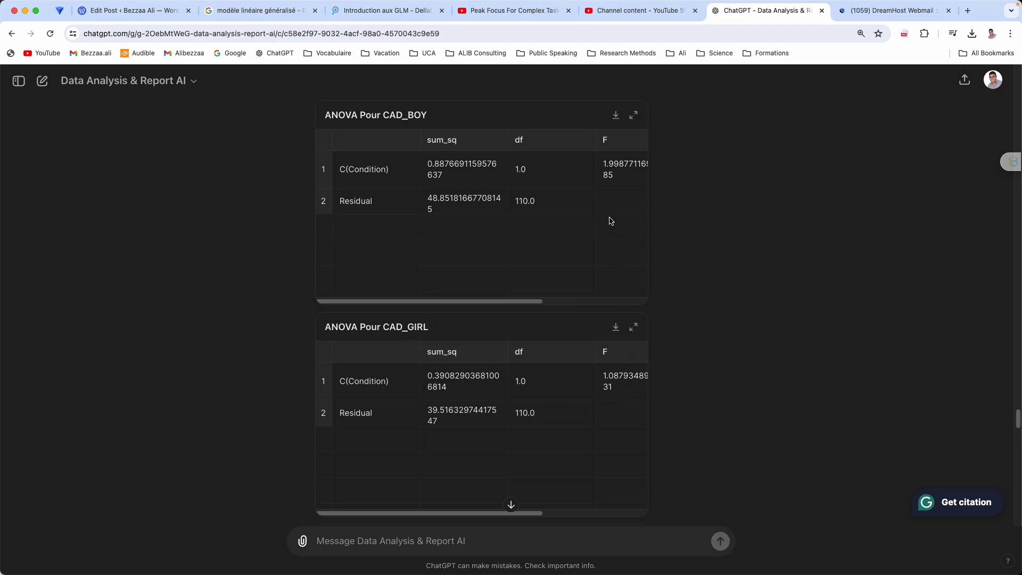
drag(534, 512, 632, 514)
drag(538, 302, 626, 305)
scroll(564, 373, down, 6)
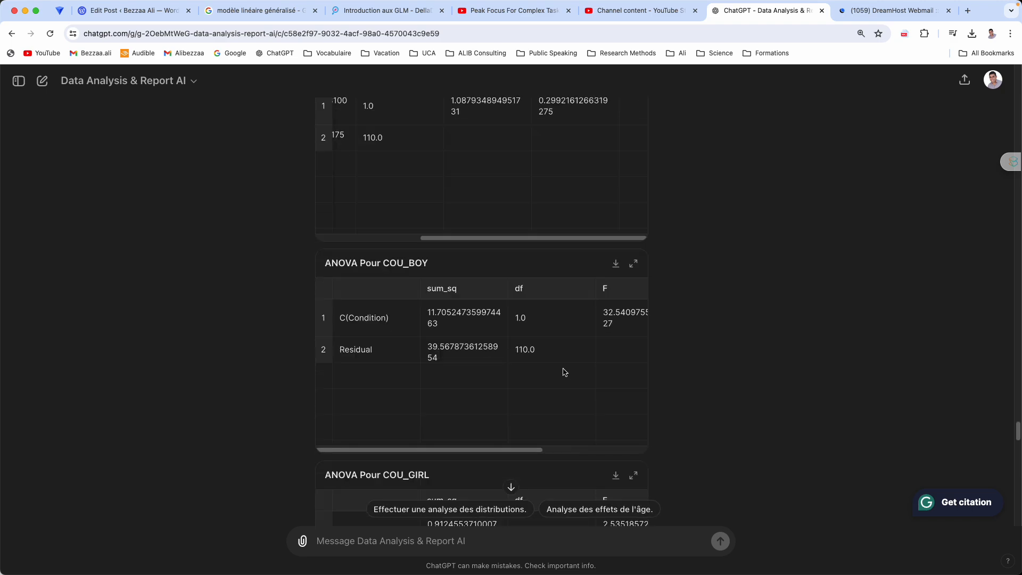
drag(518, 414, 624, 409)
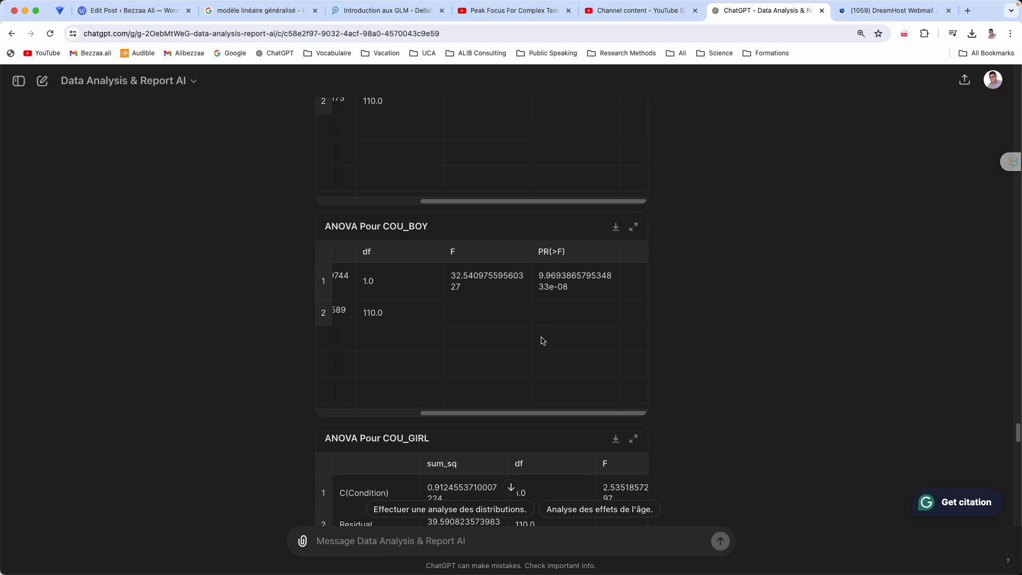
drag(534, 415, 405, 412)
scroll(408, 390, down, 15)
Review the written ANOVA results for CAD, COU and ATT, focusing on the F value, p-value and significance for CAD_BOY
scroll(409, 389, down, 5)
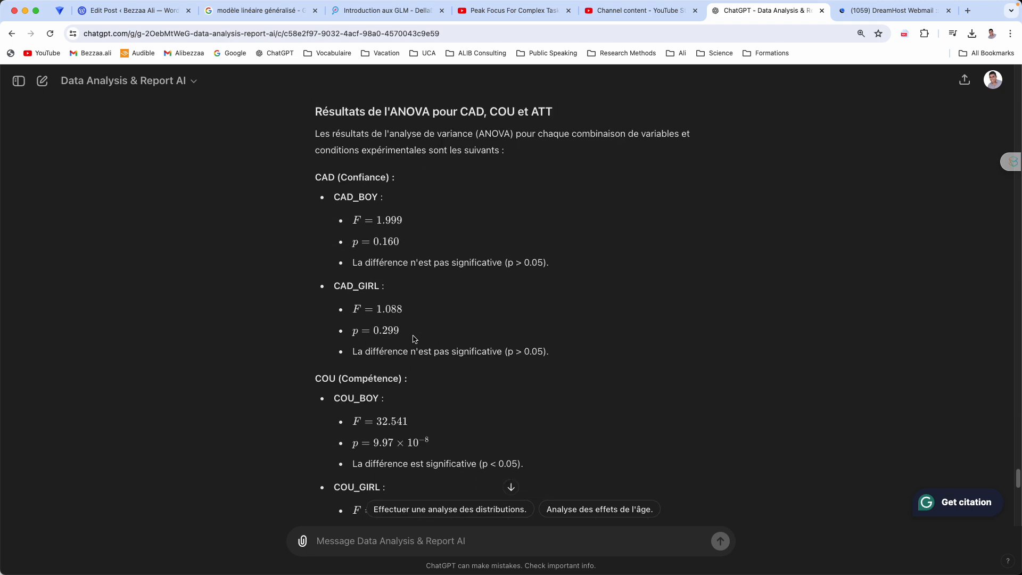
scroll(415, 338, up, 1)
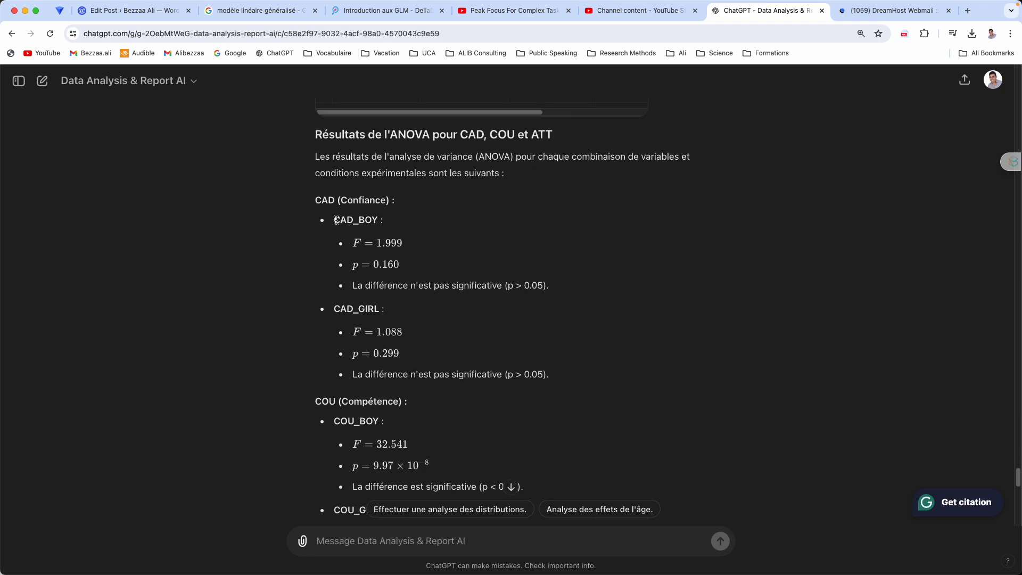
drag(334, 220, 403, 244)
drag(353, 285, 532, 287)
click(493, 309)
scroll(447, 257, up, 1)
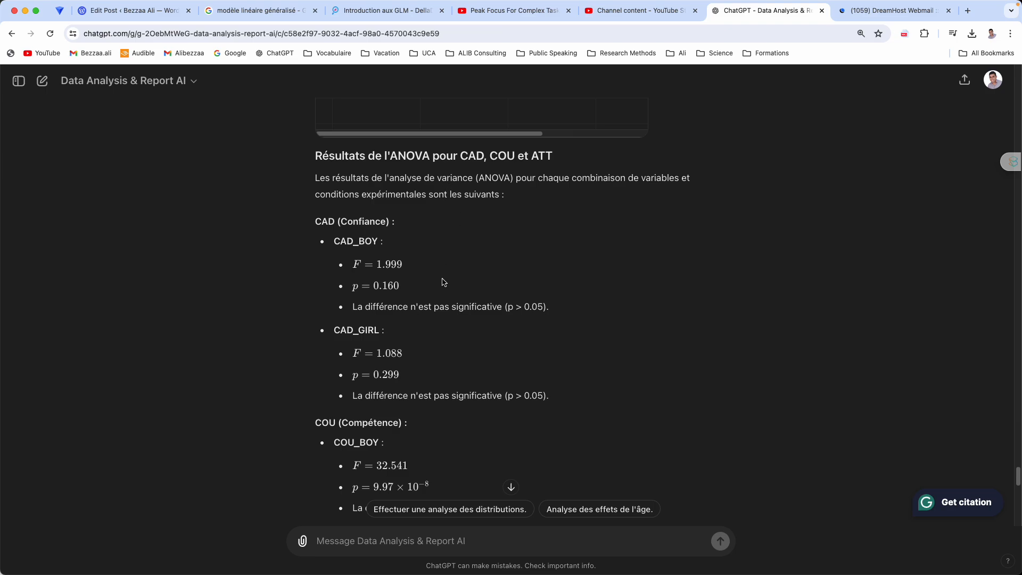
drag(333, 242, 385, 253)
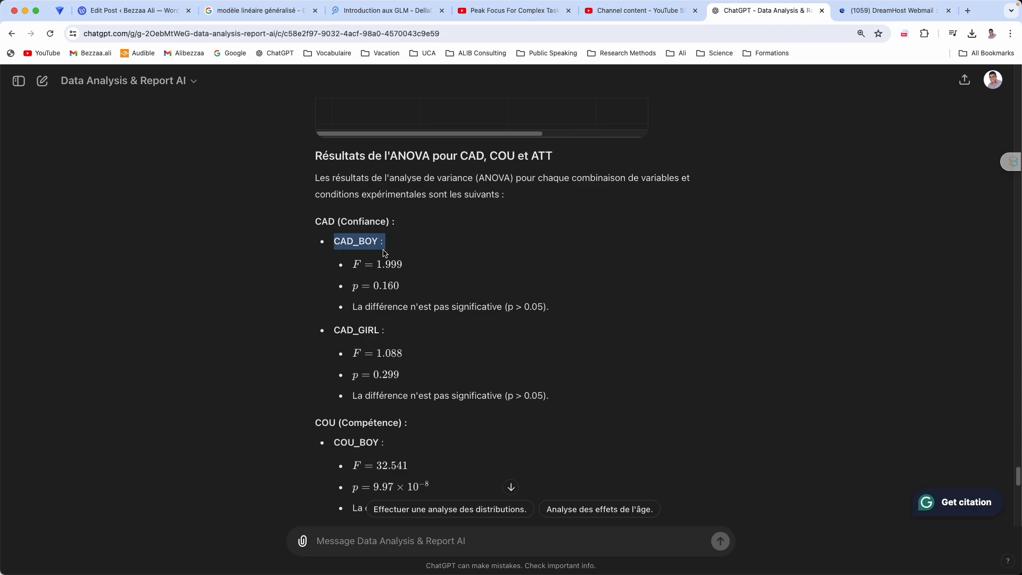
click(354, 270)
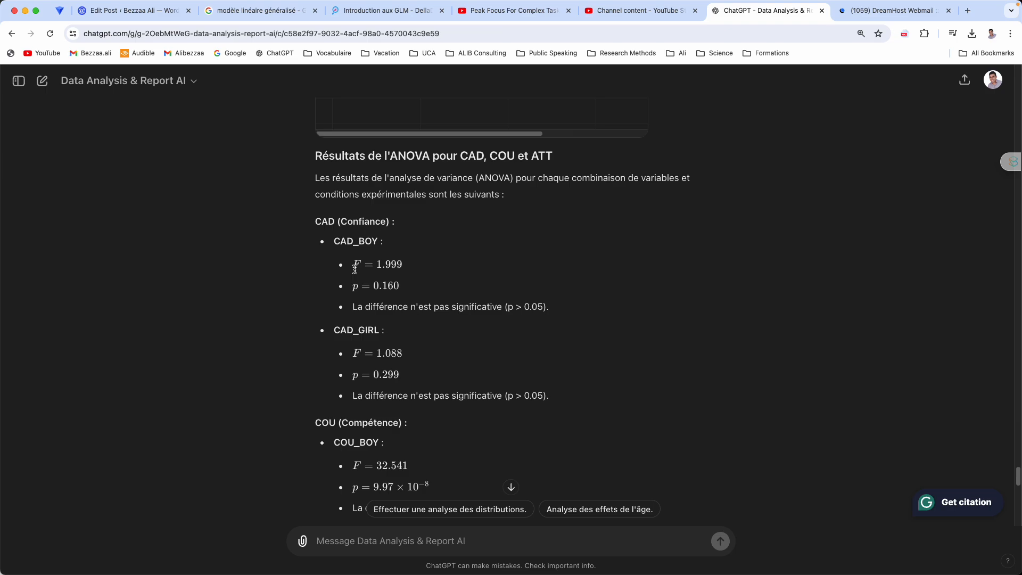
scroll(351, 288, down, 1)
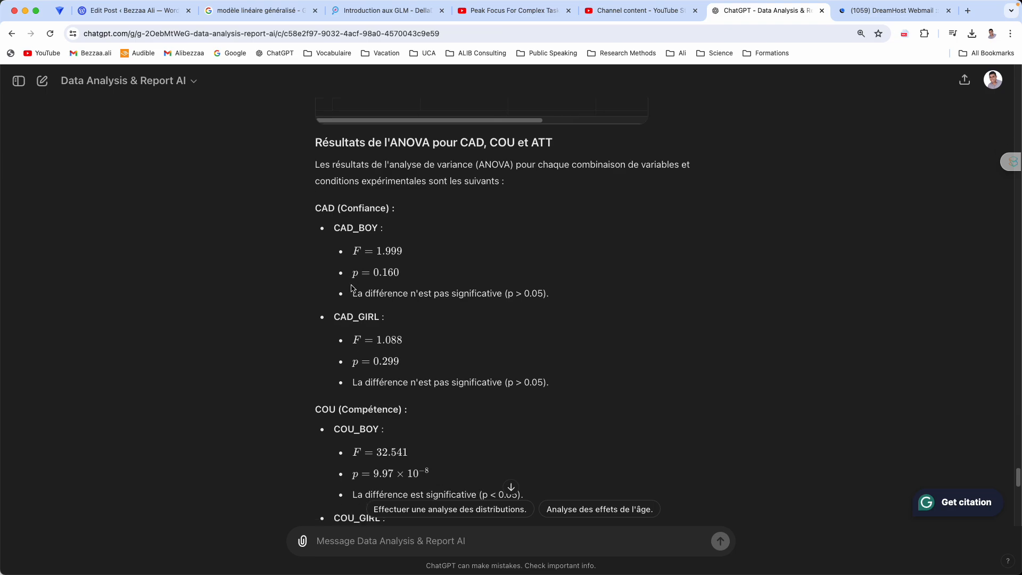
scroll(381, 282, down, 8)
scroll(382, 283, down, 8)
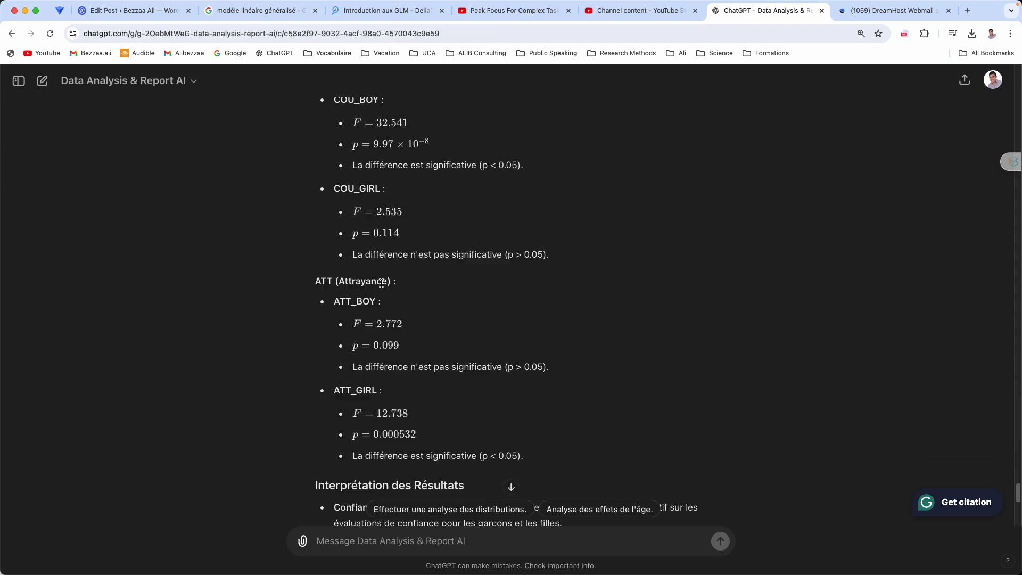
Read the ANOVA interpretation, focusing on the effect of the experimental conditions on Confiance (CAD)
scroll(381, 288, down, 2)
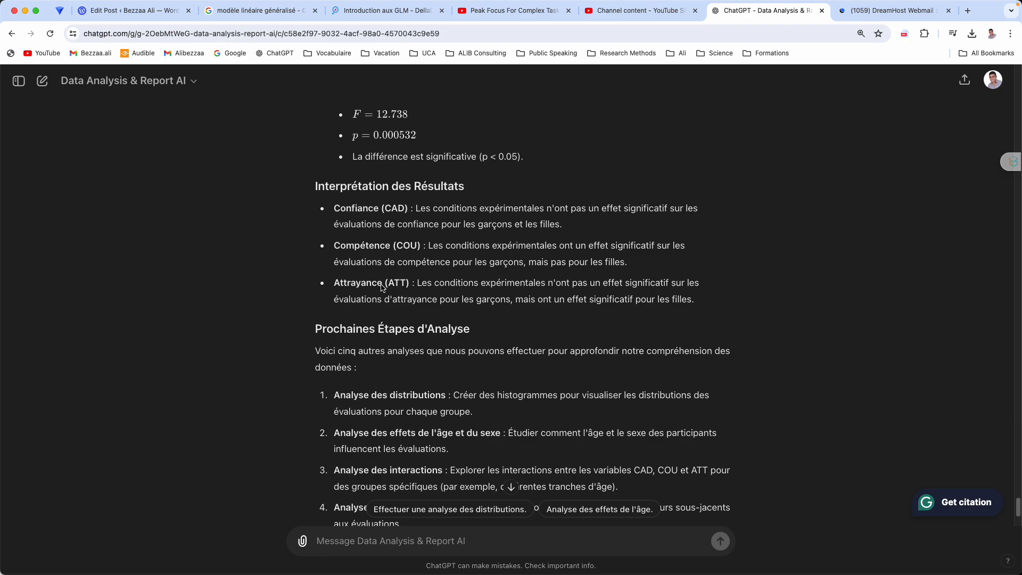
drag(414, 165, 619, 186)
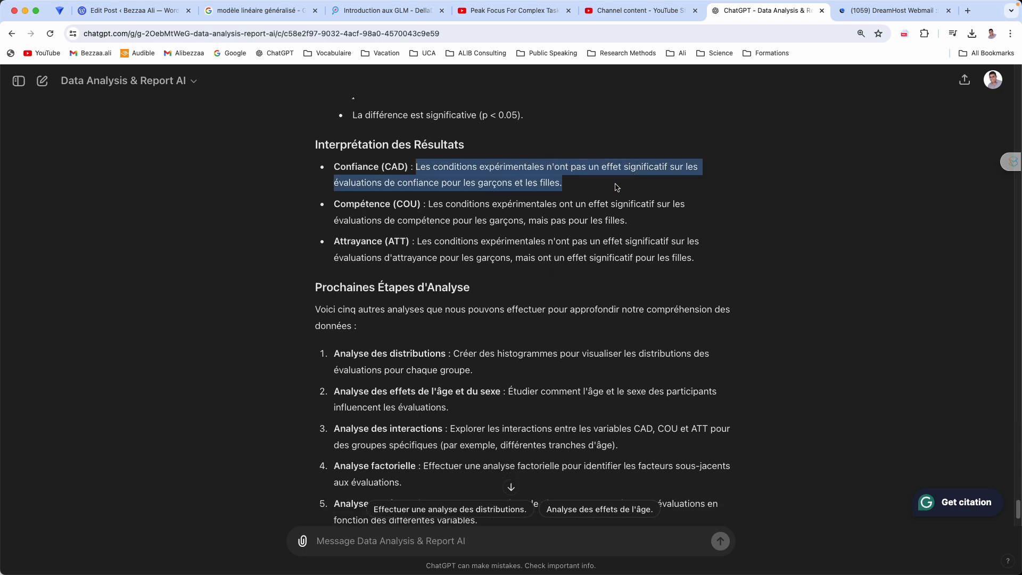
click(426, 167)
drag(417, 167, 547, 169)
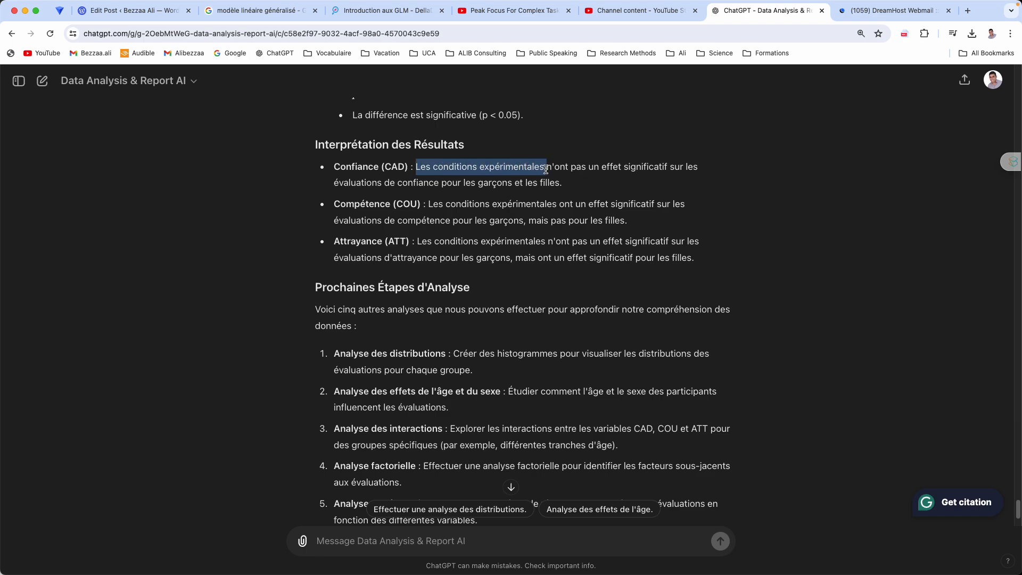
drag(546, 169, 545, 169)
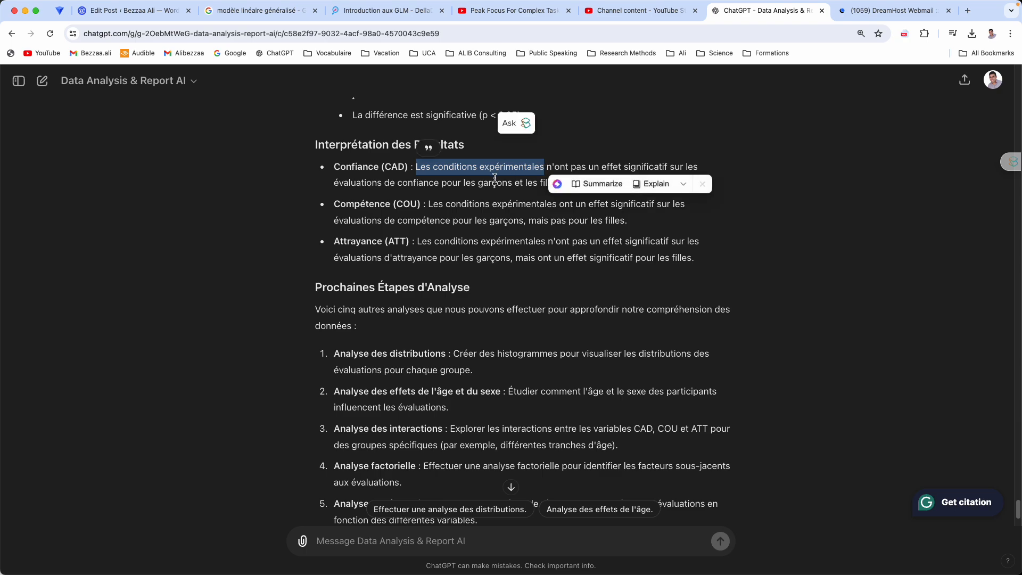
click(449, 237)
Examine the five analyses proposed under "Prochaines Étapes d'Analyse", from distributions to regression
scroll(449, 238, down, 1)
scroll(449, 237, down, 1)
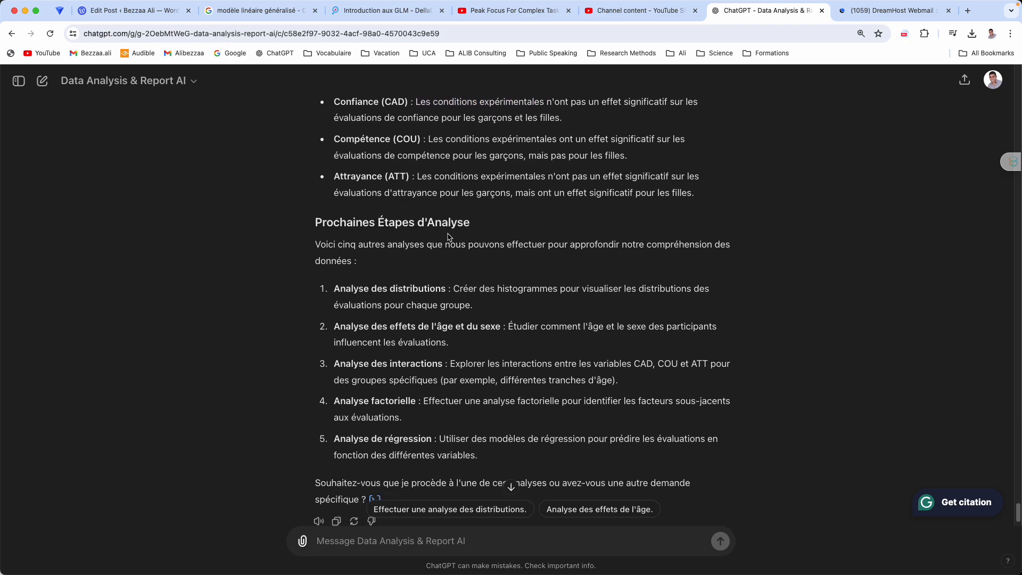
drag(333, 261, 529, 278)
click(393, 300)
drag(334, 300, 499, 298)
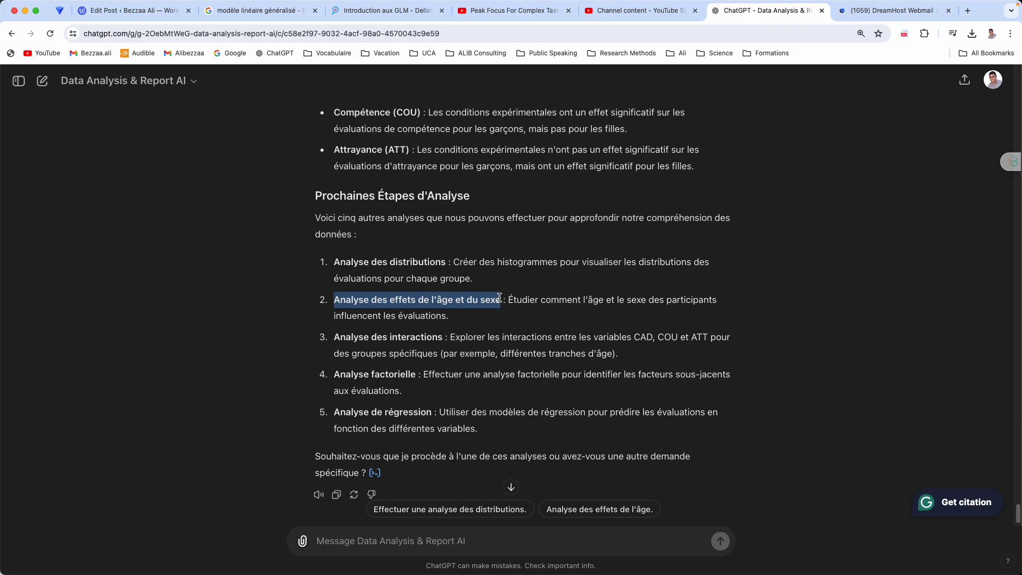
click(499, 298)
scroll(412, 319, down, 1)
drag(333, 309, 696, 310)
click(621, 328)
click(696, 310)
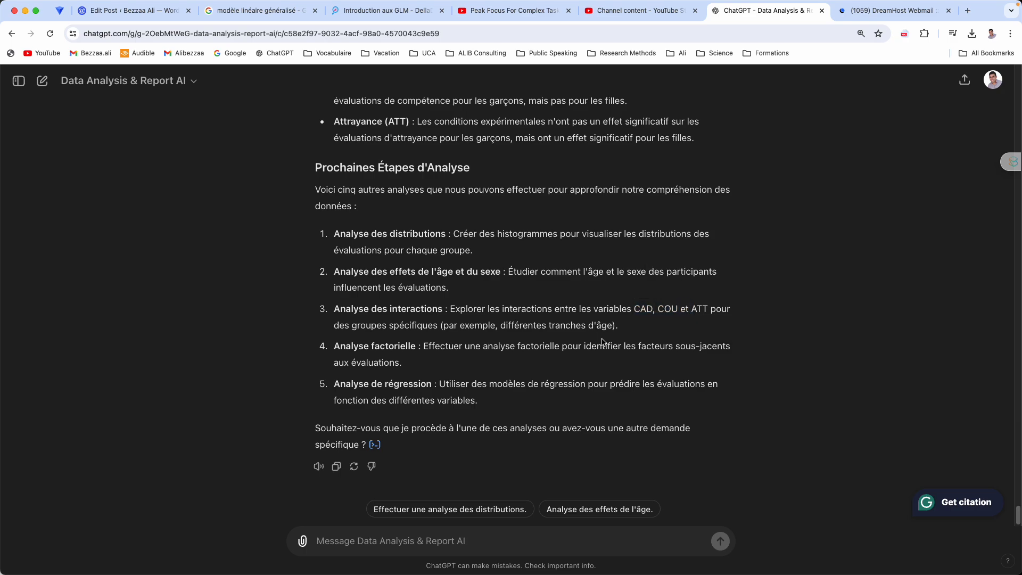
drag(422, 345, 418, 366)
click(339, 362)
drag(439, 383, 554, 401)
click(341, 381)
Copy the suggestion title "Analyse de régression" and send the message "procède avec Analyse de régression"
drag(336, 386, 434, 385)
right_click(408, 385)
click(411, 383)
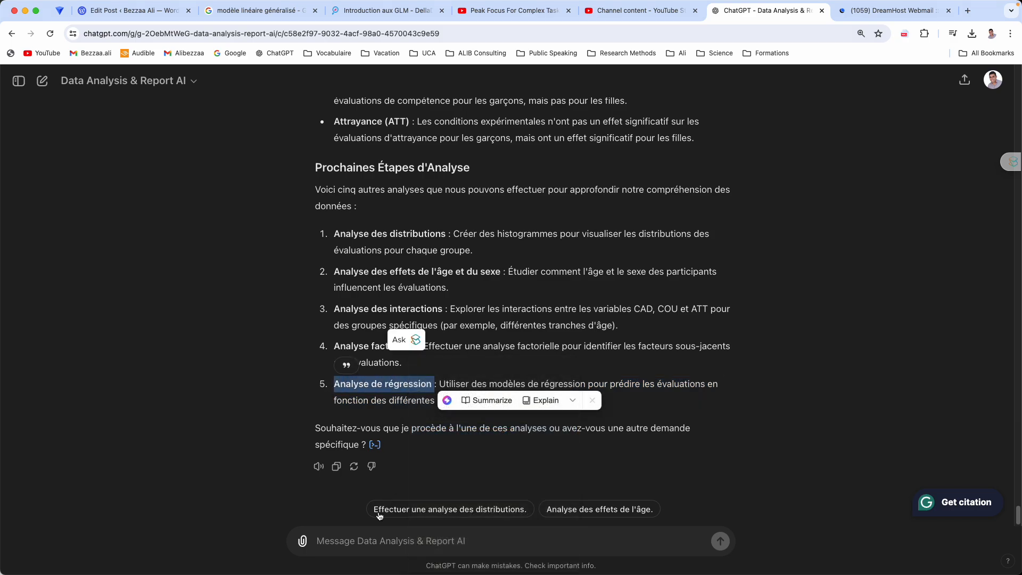
click(378, 537)
text(procède avec Analyse de régression)
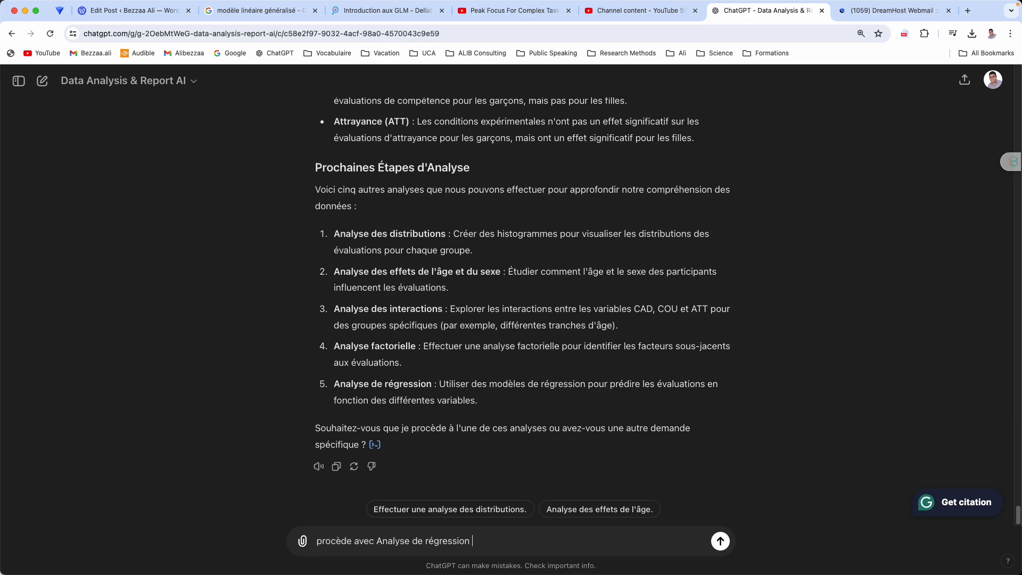
key(super+v)
key(Return)
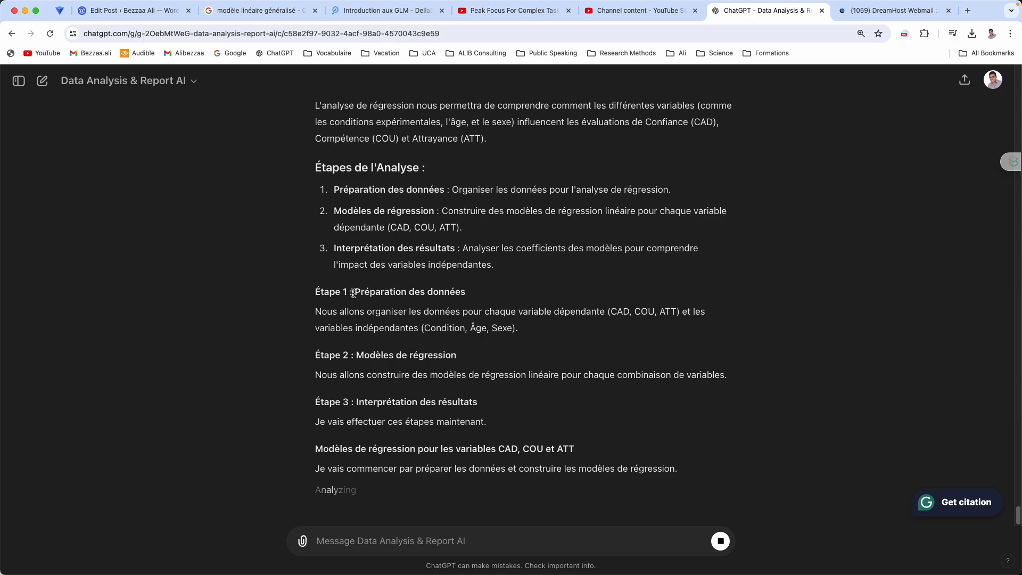
Read the planned regression steps, focusing on data preparation and the regression models
drag(353, 293, 486, 292)
click(414, 309)
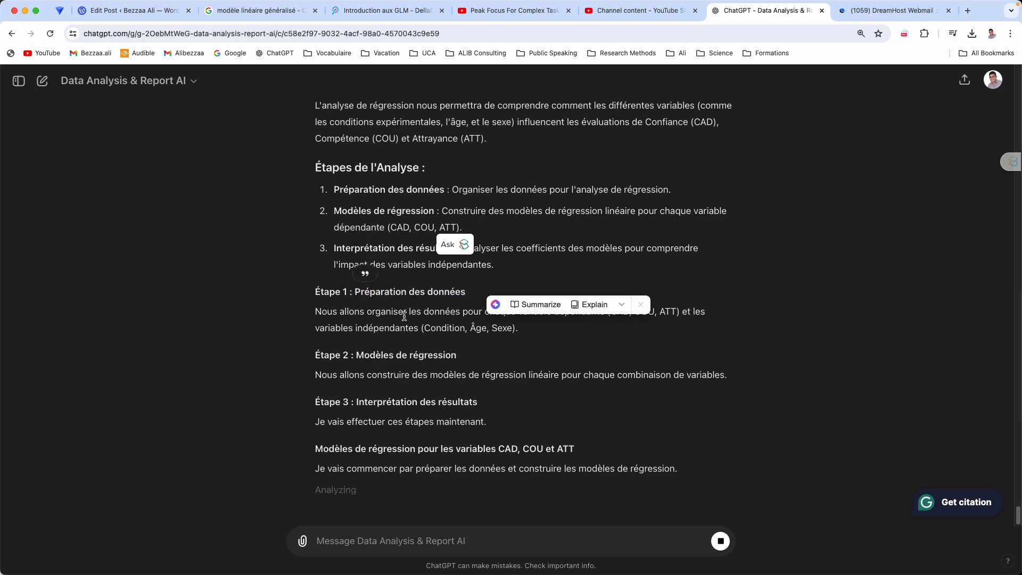
drag(353, 354, 417, 376)
click(344, 384)
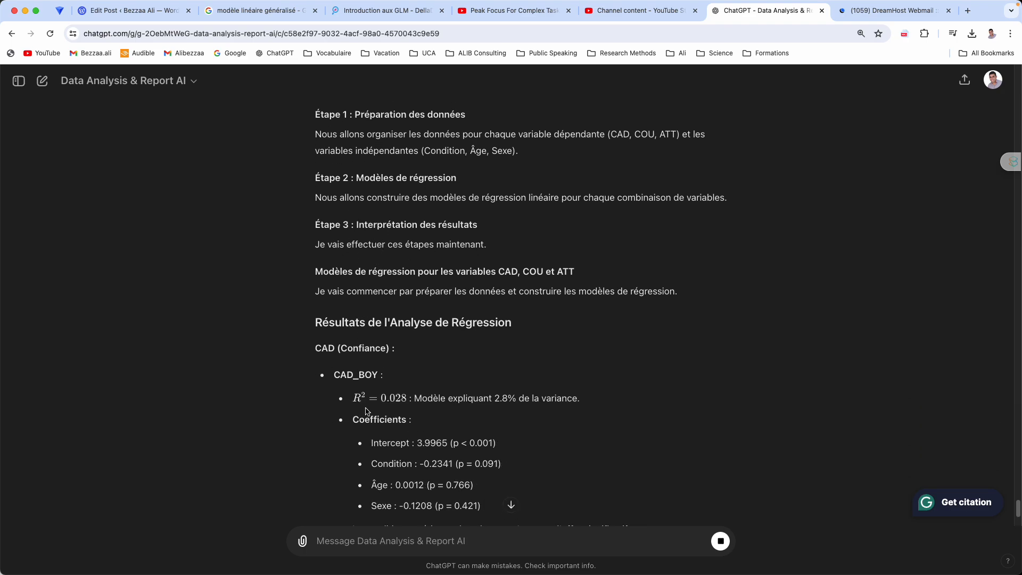
Examine the CAD_BOY regression results, including the explained variance and the Condition, Âge and Sexe coefficients
drag(414, 364, 573, 366)
click(454, 379)
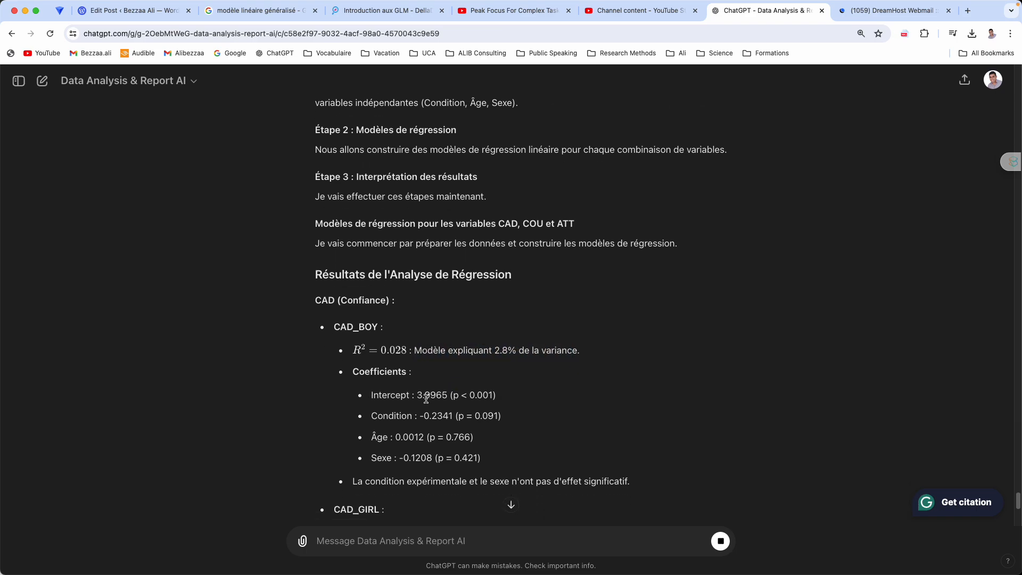
drag(371, 423, 391, 422)
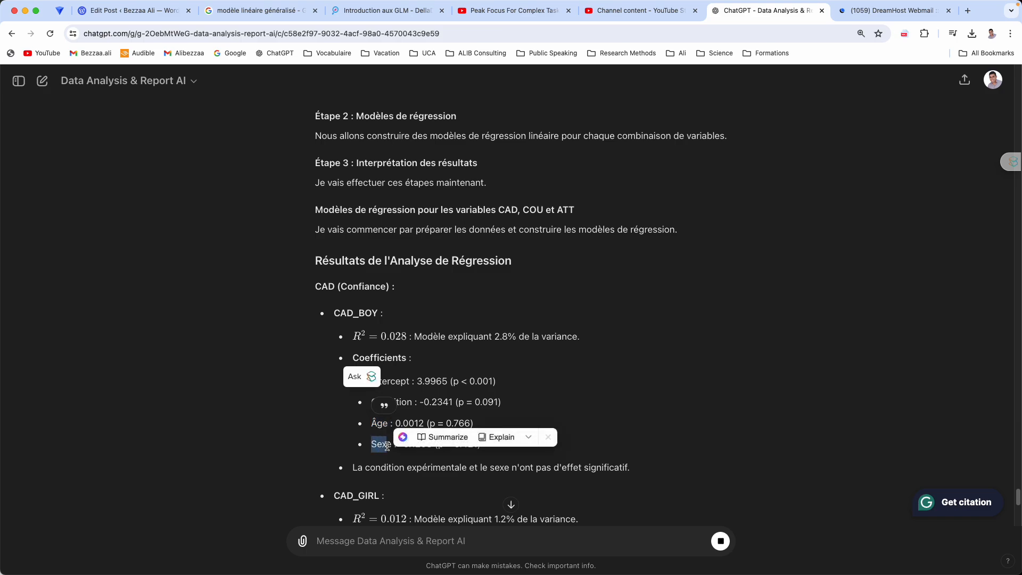
click(362, 440)
drag(334, 313, 378, 314)
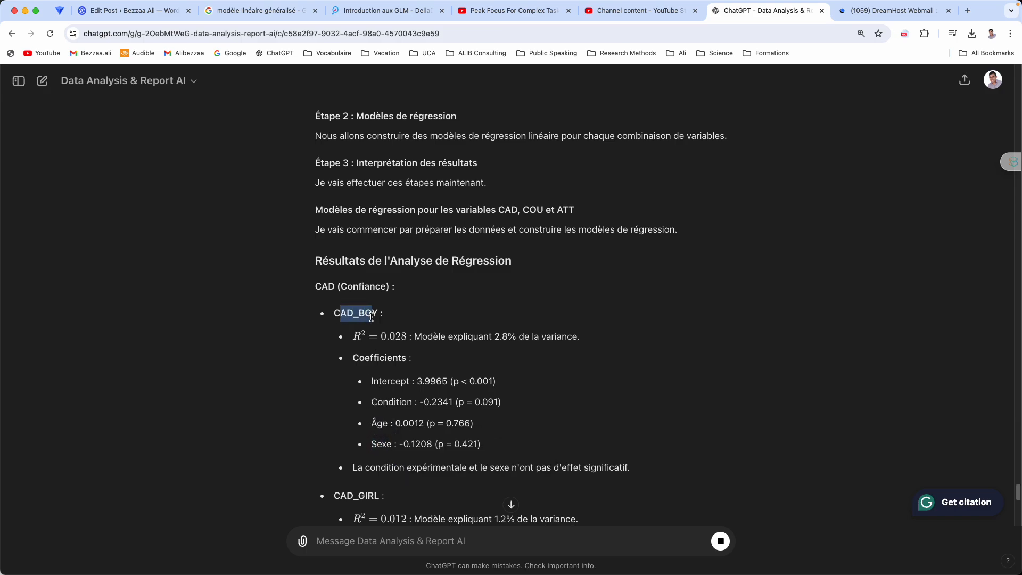
drag(481, 444, 425, 421)
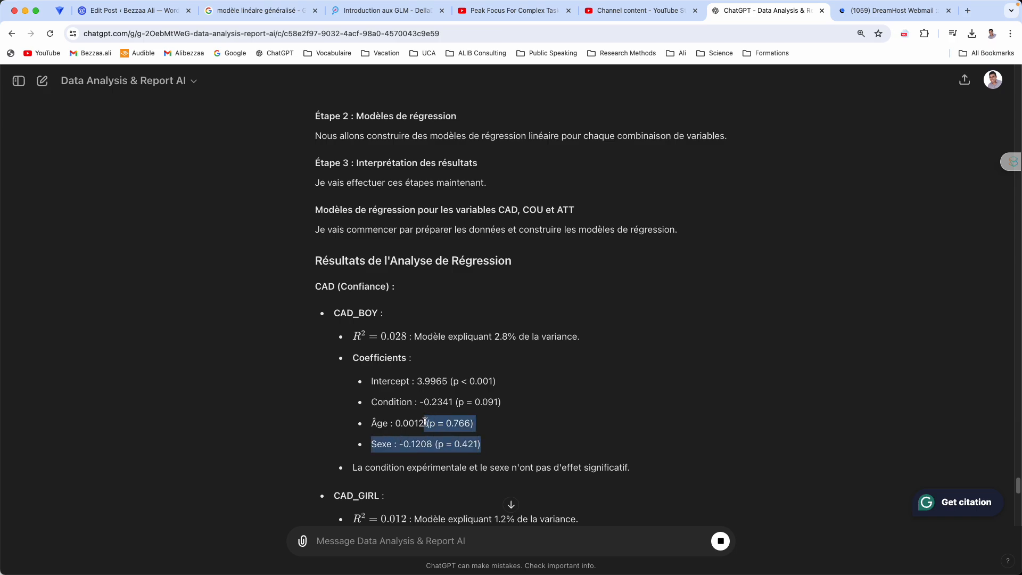
drag(425, 420, 425, 420)
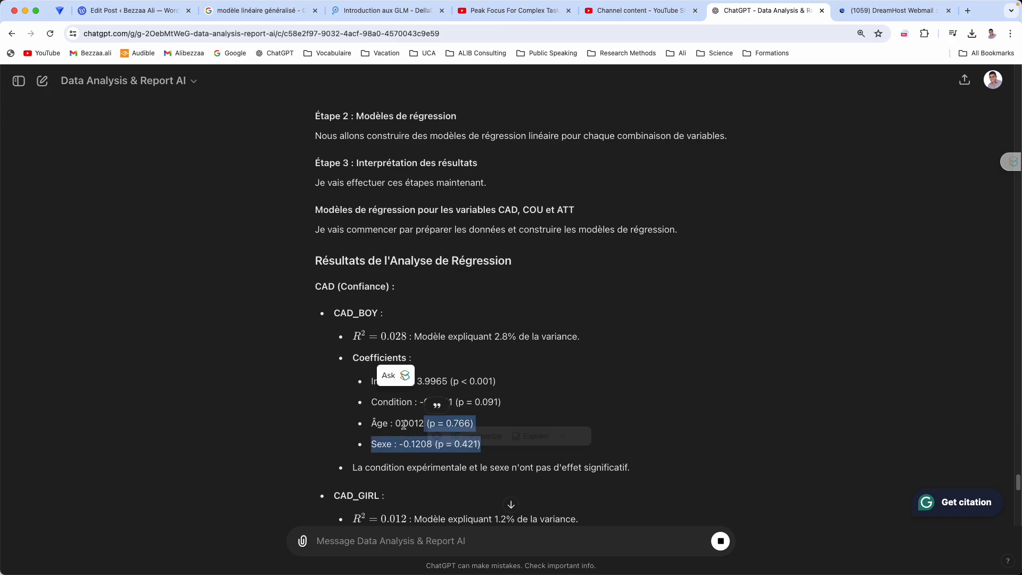
click(377, 423)
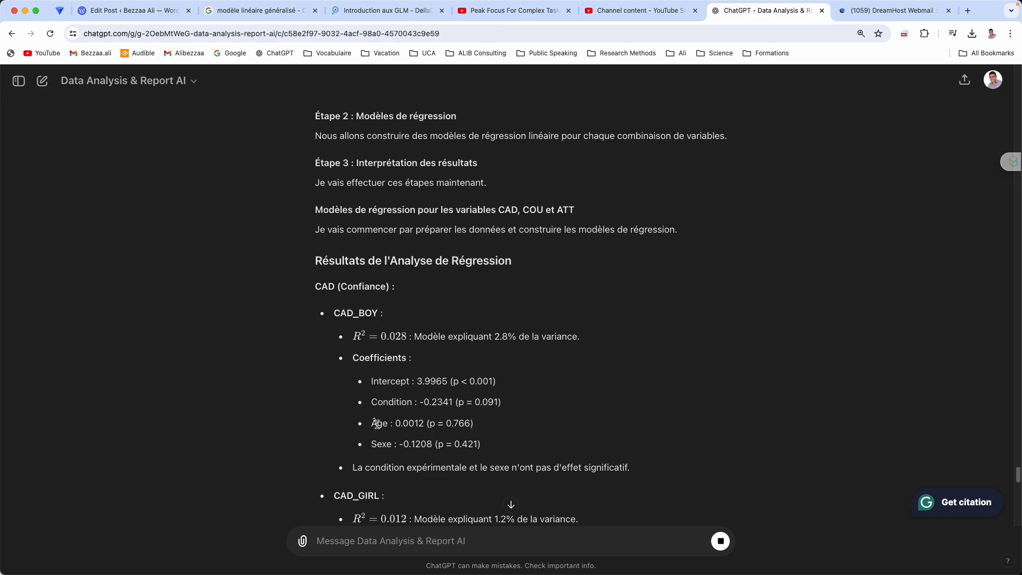
double_click(339, 313)
click(338, 334)
Review the regression coefficients and significance for CAD_GIRL and the COU and ATT combinations
scroll(414, 343, down, 1)
scroll(413, 343, down, 5)
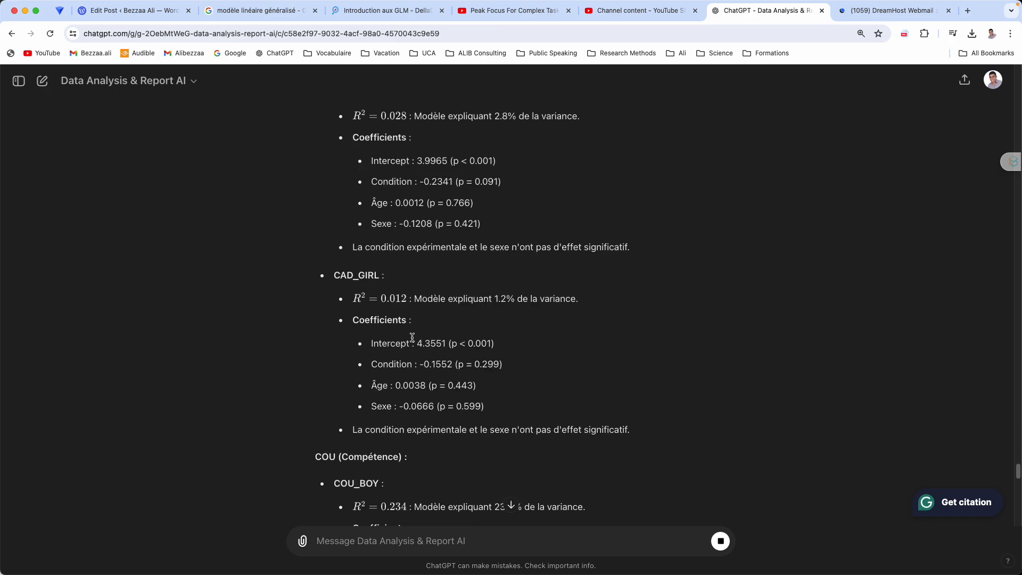
scroll(412, 337, down, 2)
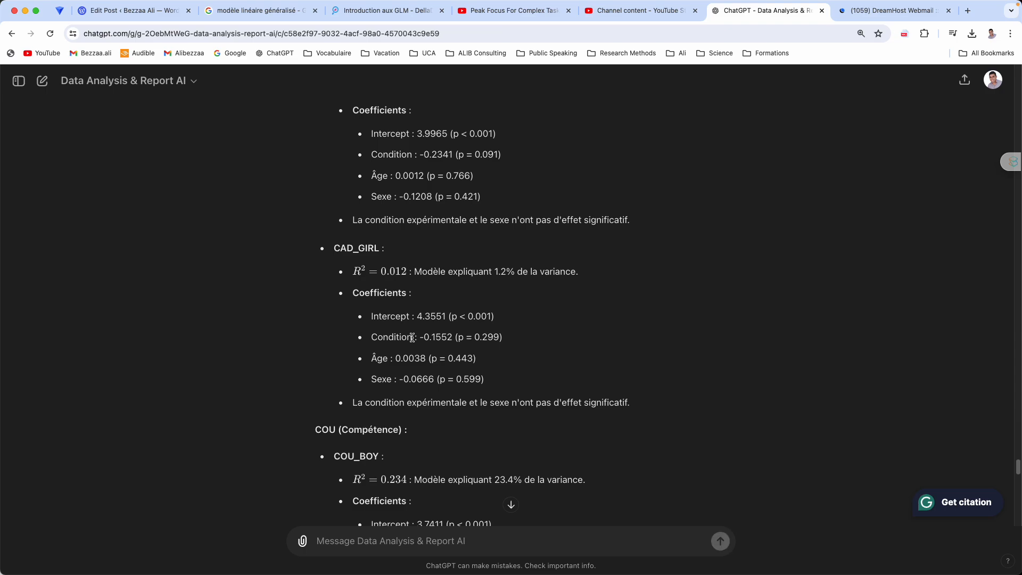
scroll(452, 266, down, 7)
scroll(450, 296, down, 12)
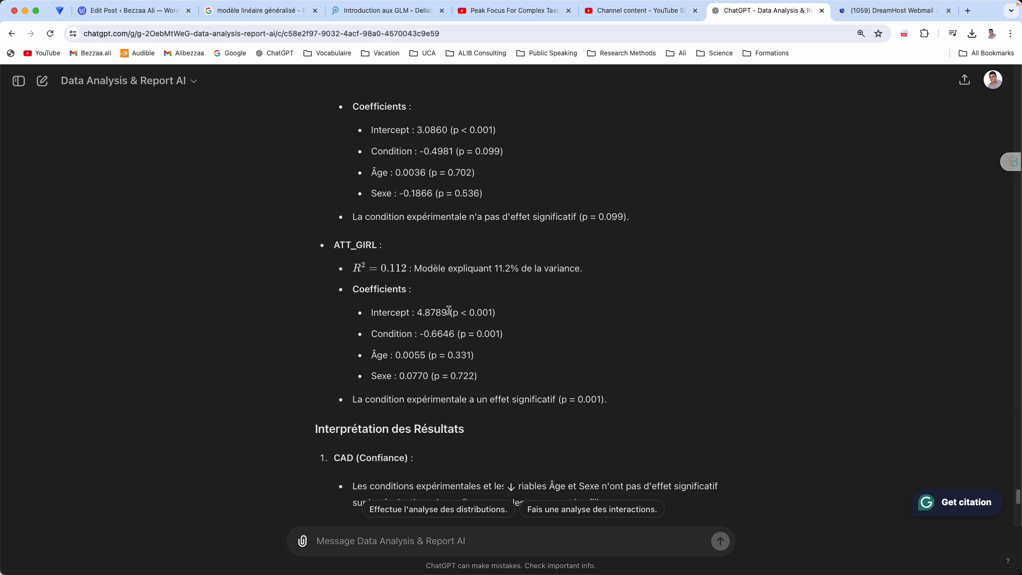
Read the regression interpretation for CAD, COU and ATT and the list of proposed further analyses
scroll(470, 328, down, 3)
scroll(470, 328, down, 4)
scroll(470, 328, down, 4)
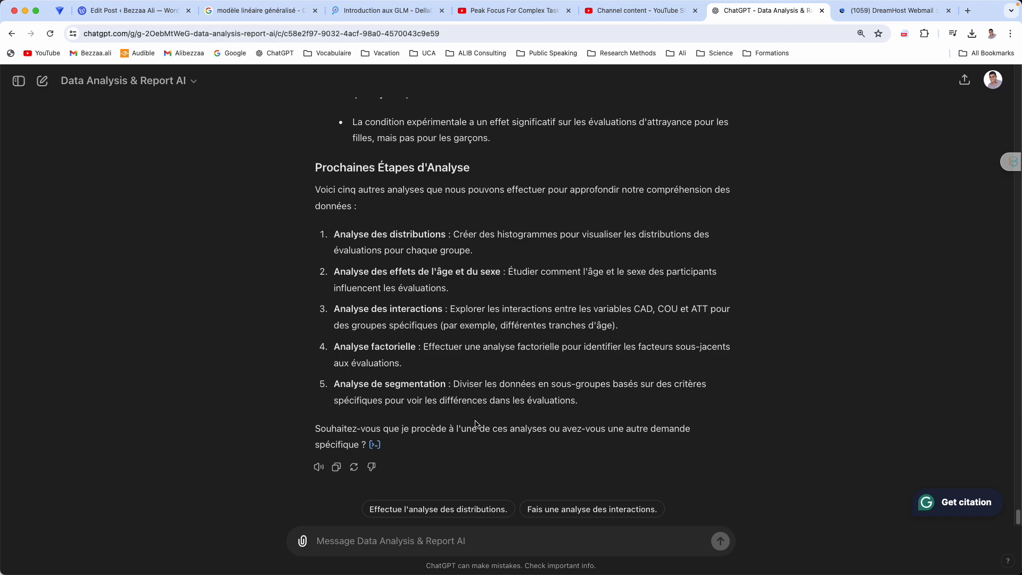
scroll(424, 413, up, 4)
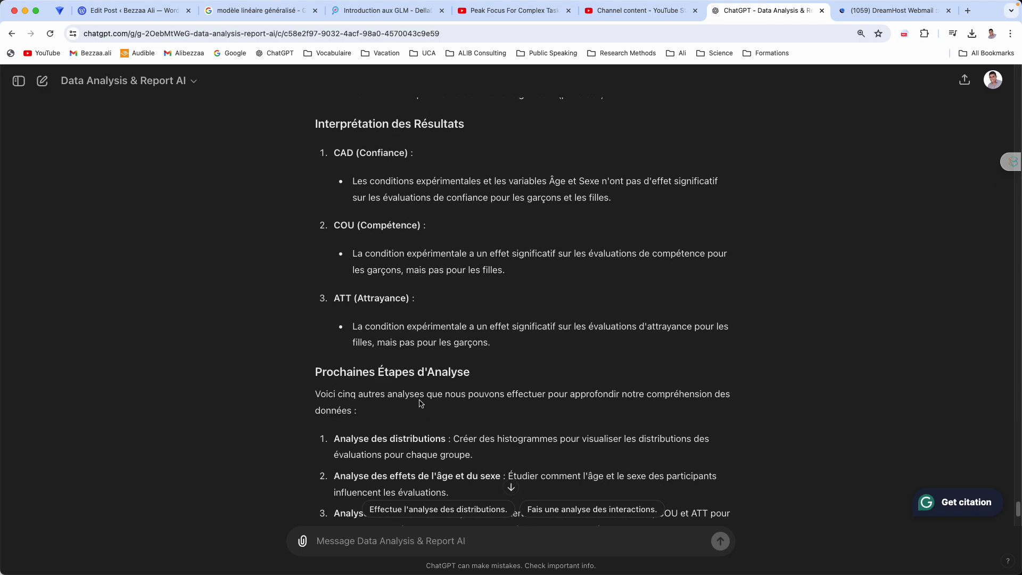
scroll(422, 407, up, 1)
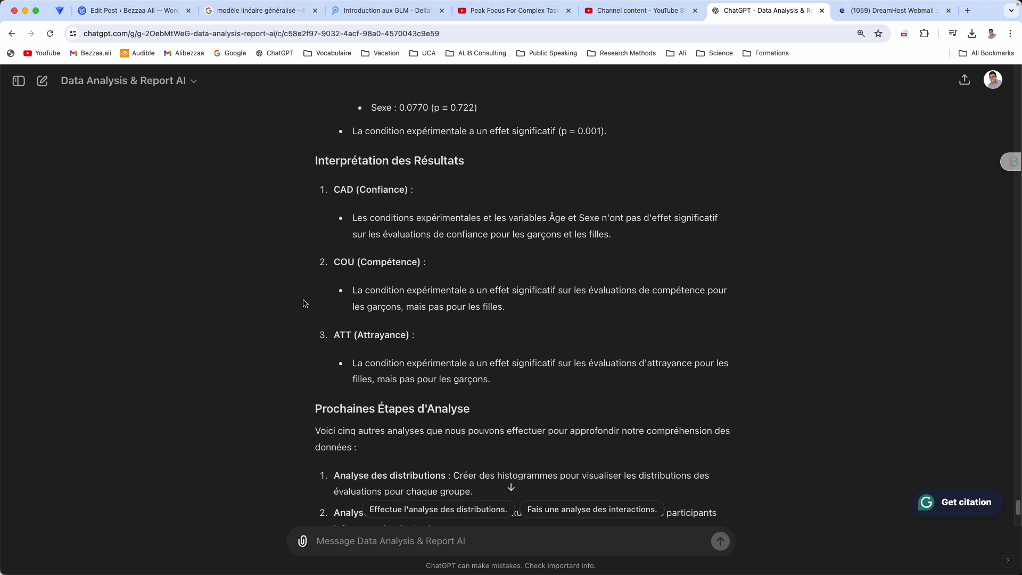